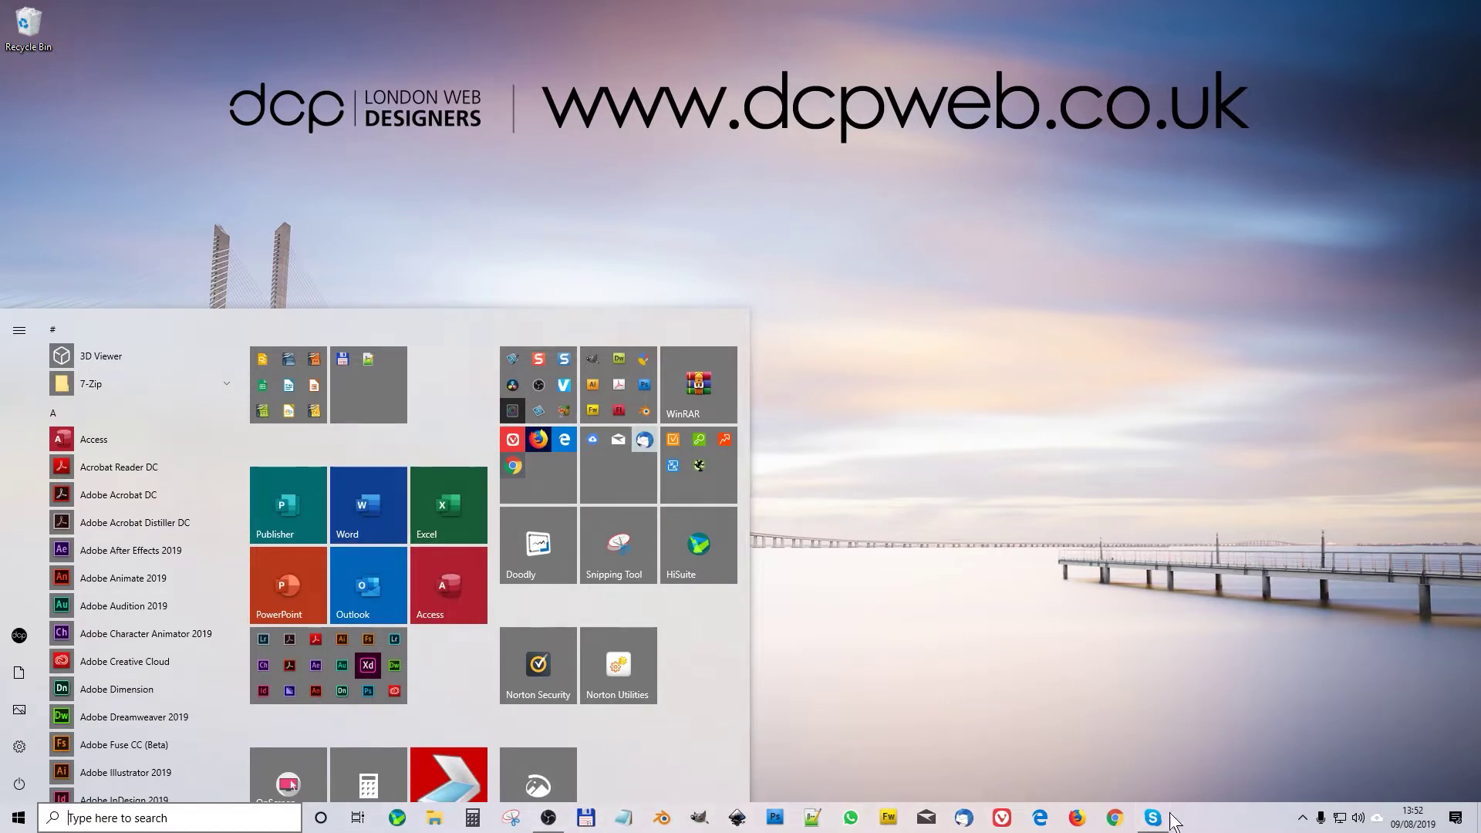
Step: Dismiss the Start menu by clicking the empty desktop
click(1063, 628)
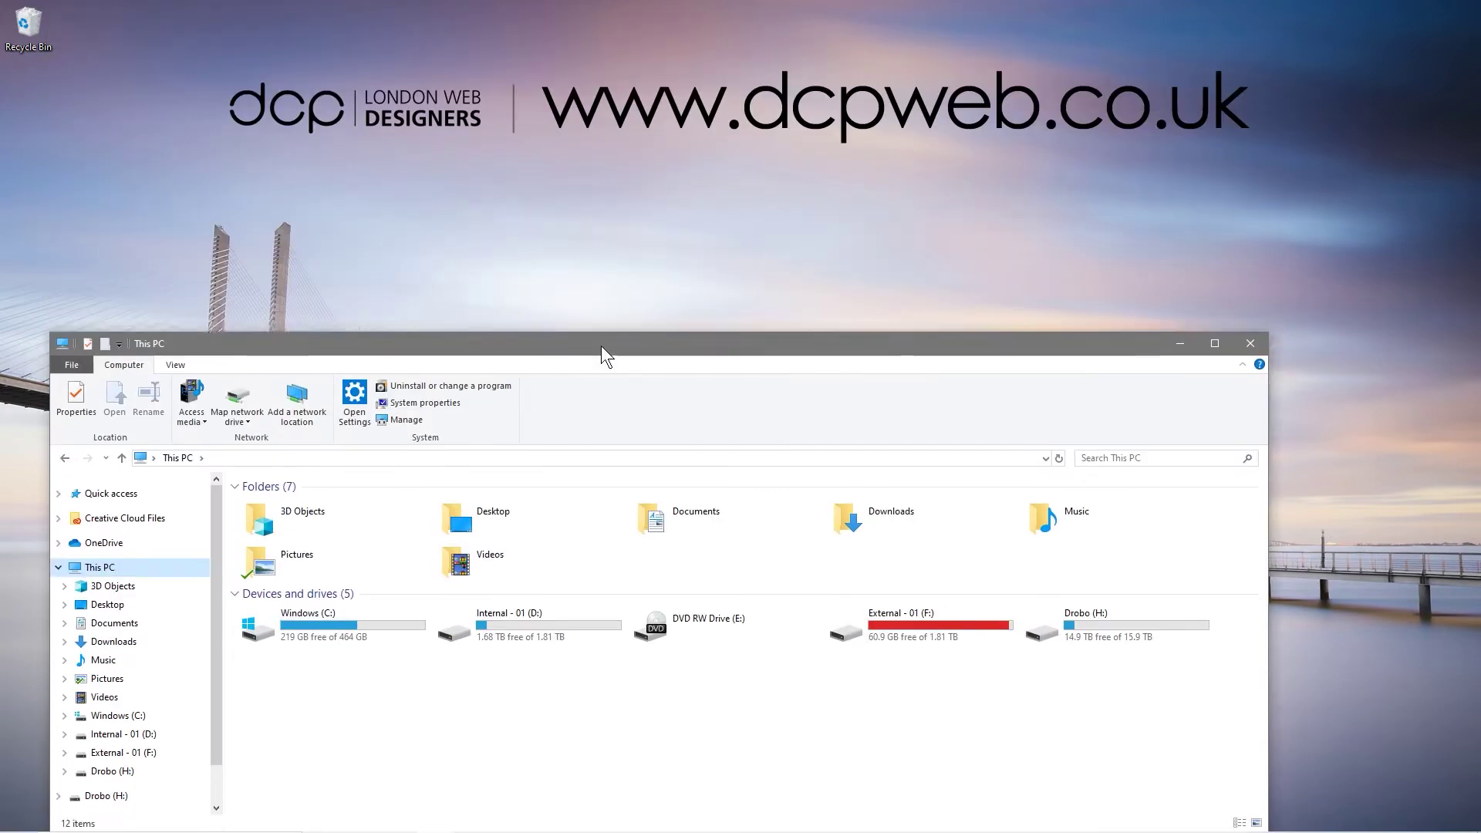
Step: Resize the This PC window smaller and move it to the upper left
drag(392, 352, 409, 109)
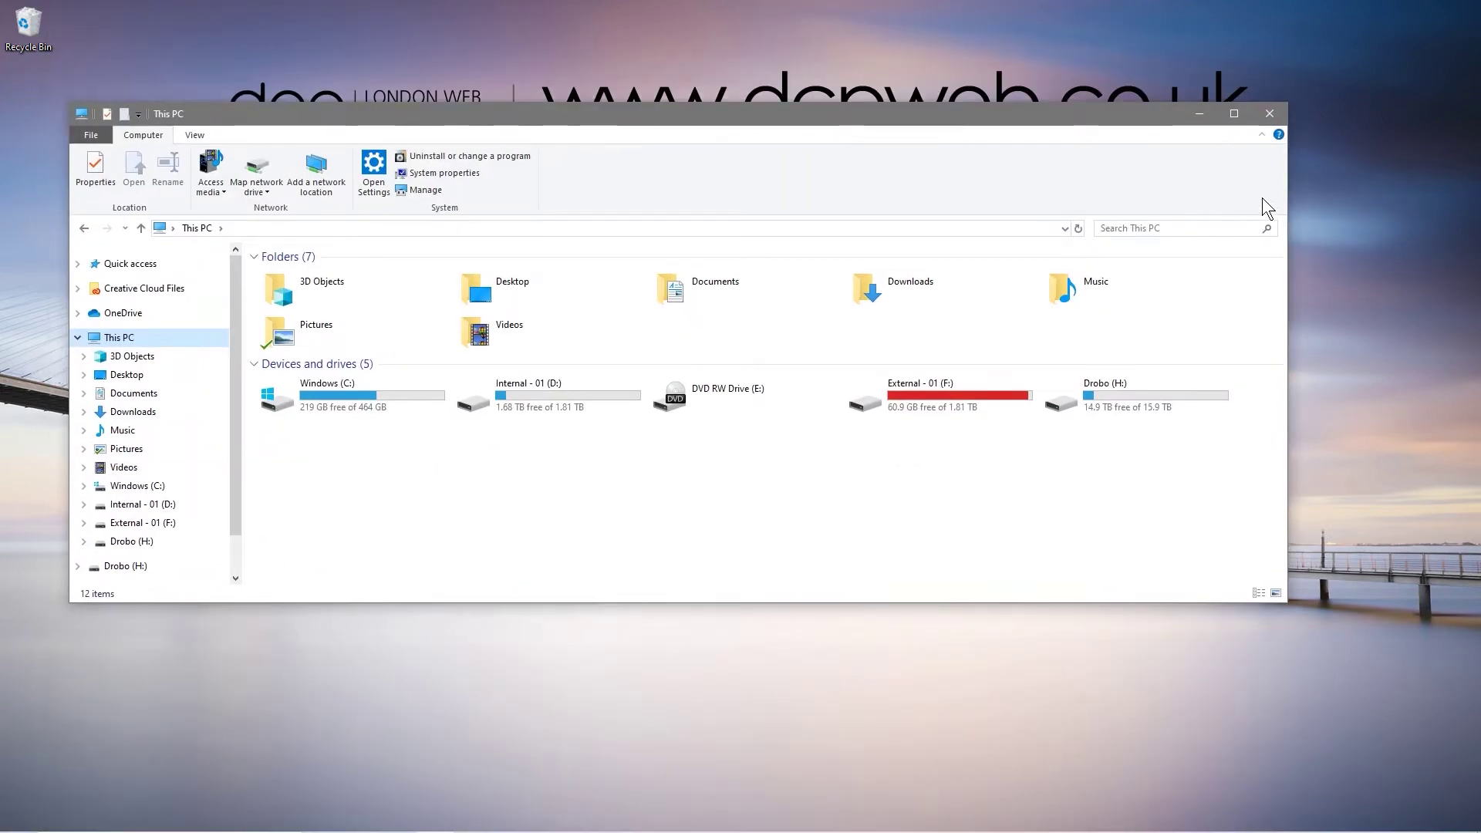
drag(1286, 197, 729, 191)
drag(541, 113, 483, 91)
Step: Open the Action Center from the taskbar's bottom-right corner
click(975, 414)
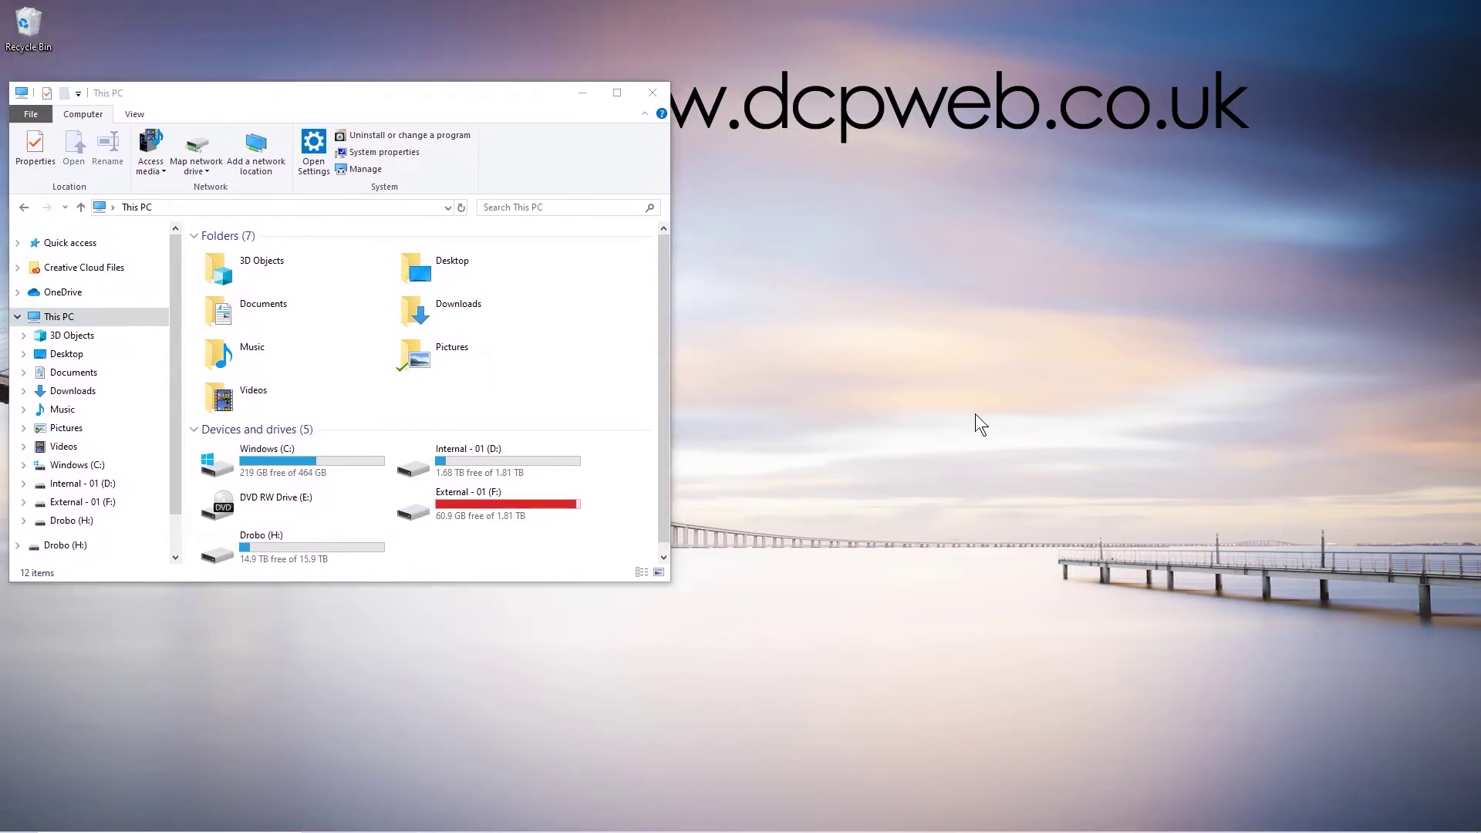
mouse_move(1458, 826)
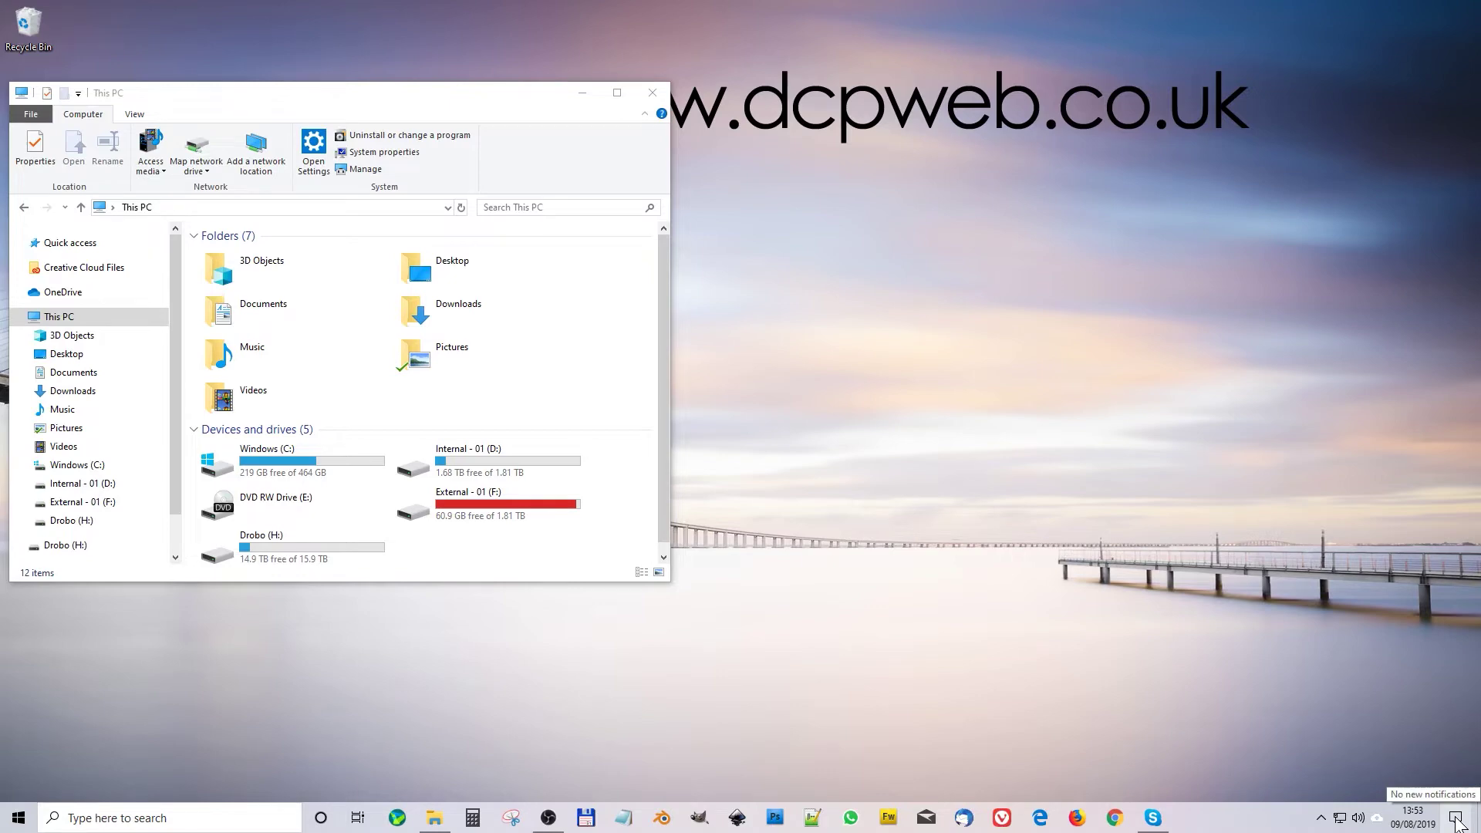
click(1456, 821)
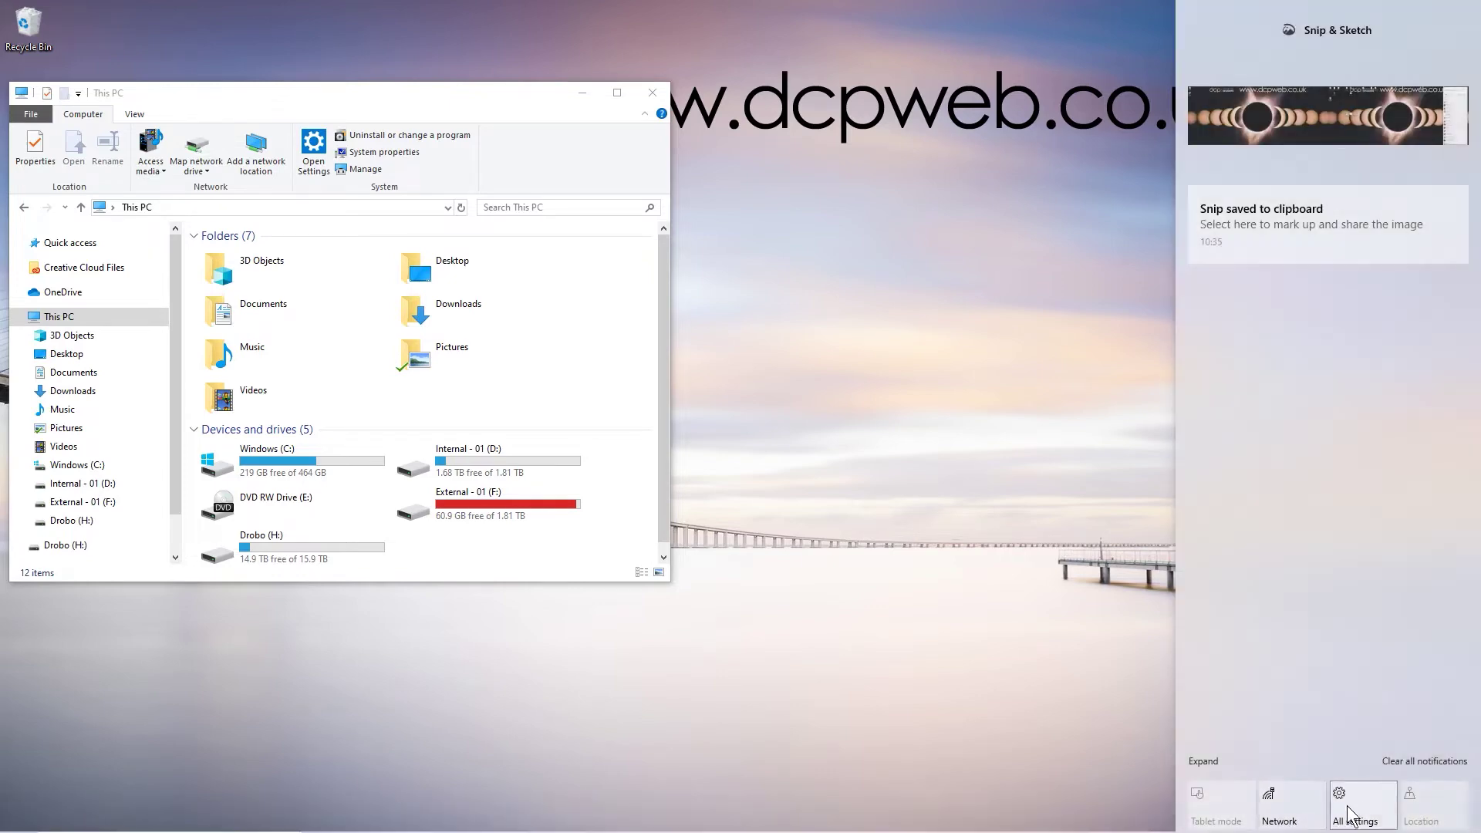
Step: In Settings > Personalisation > Colours, choose Dark as the colour mode
click(1358, 802)
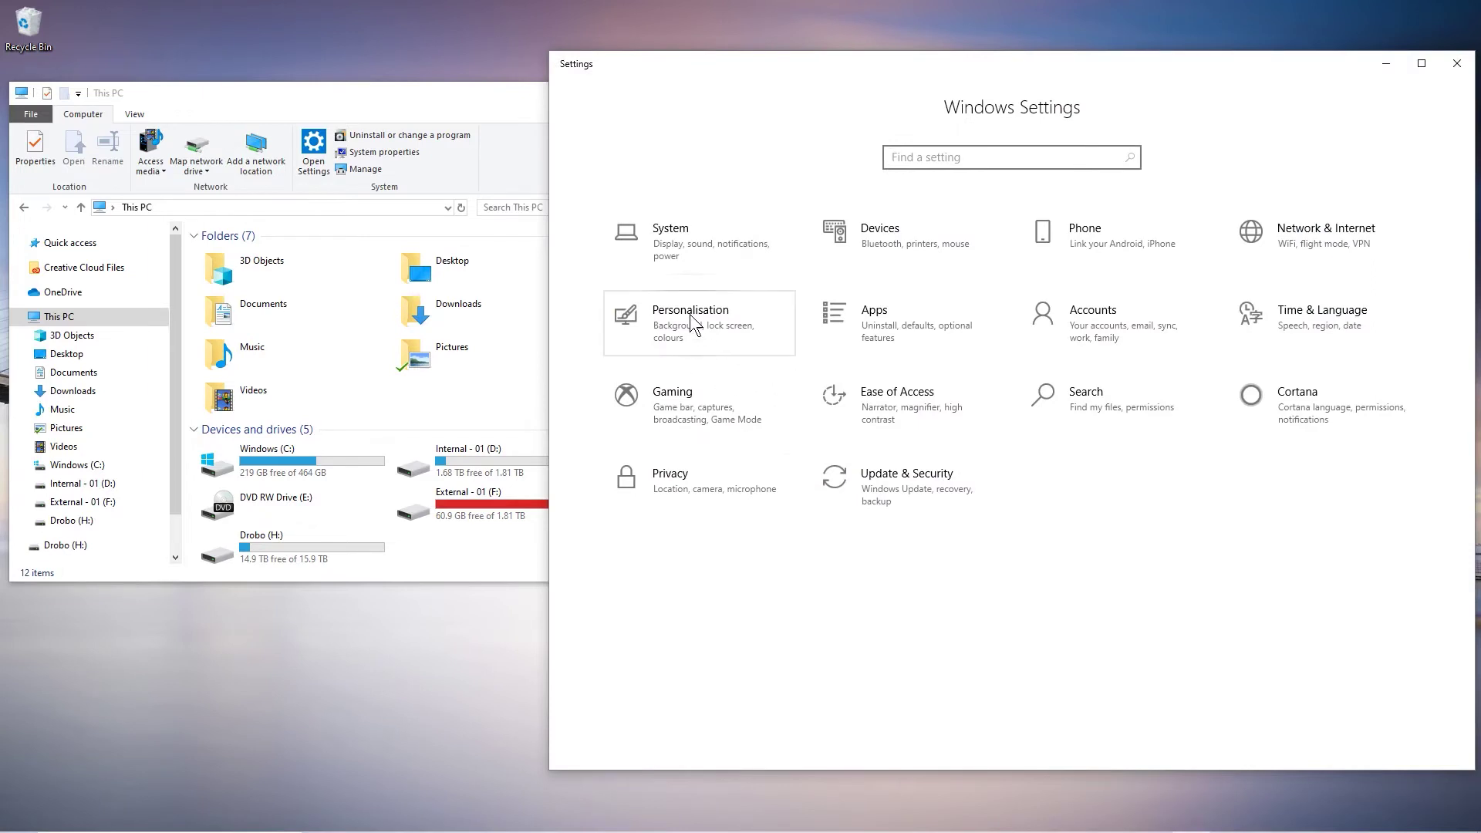
click(690, 315)
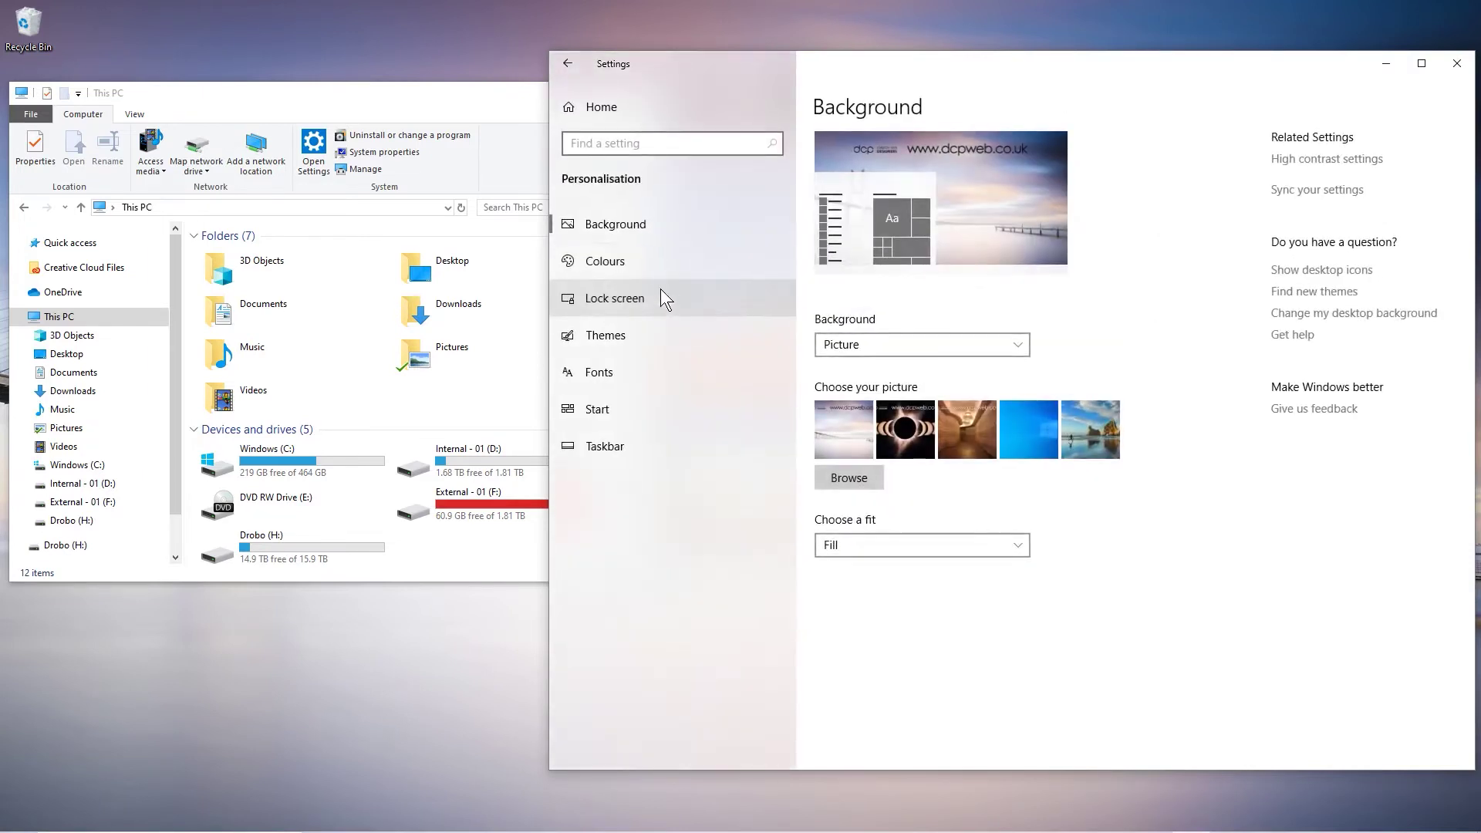
click(631, 261)
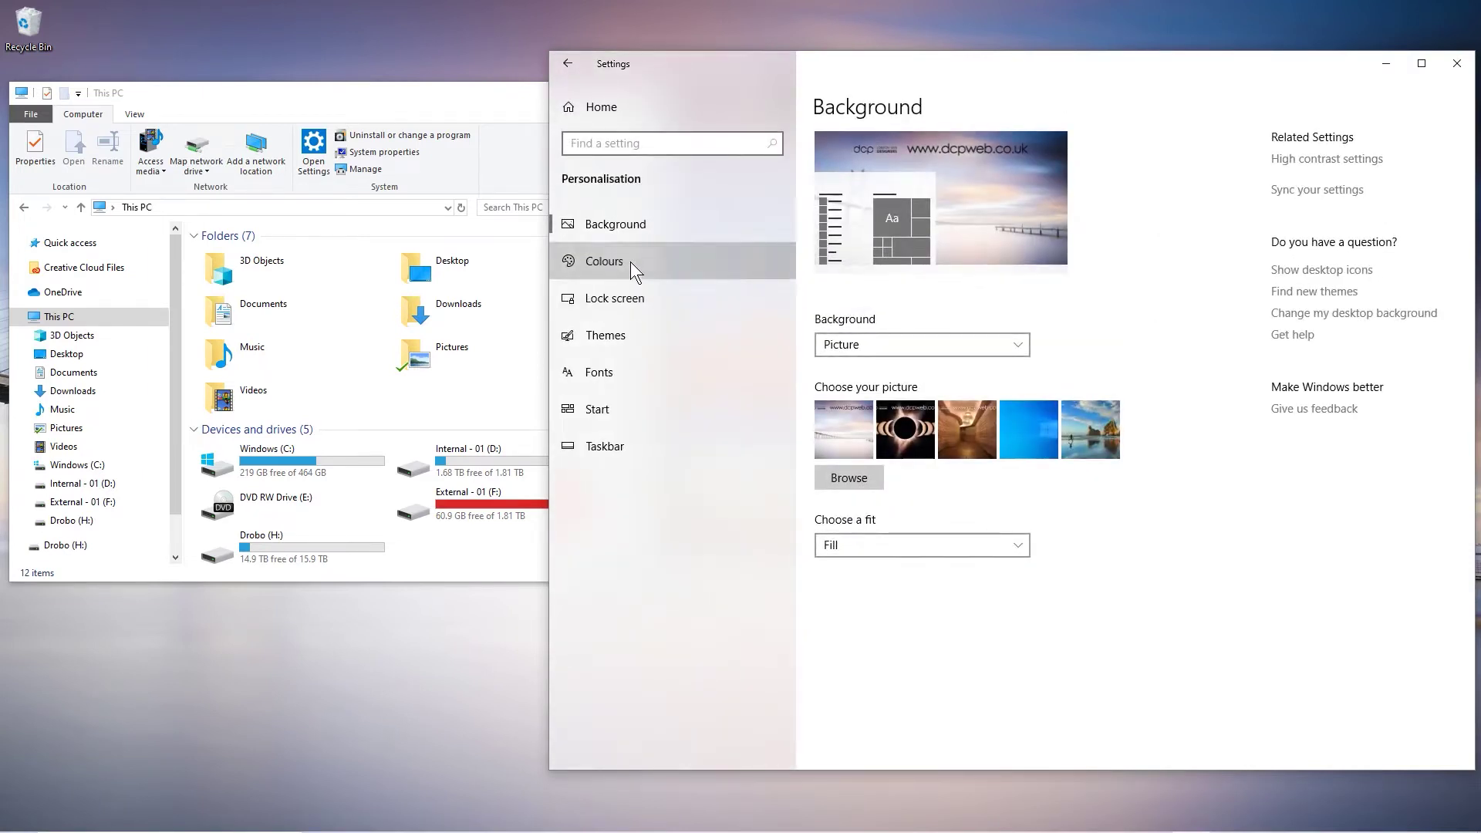
click(854, 347)
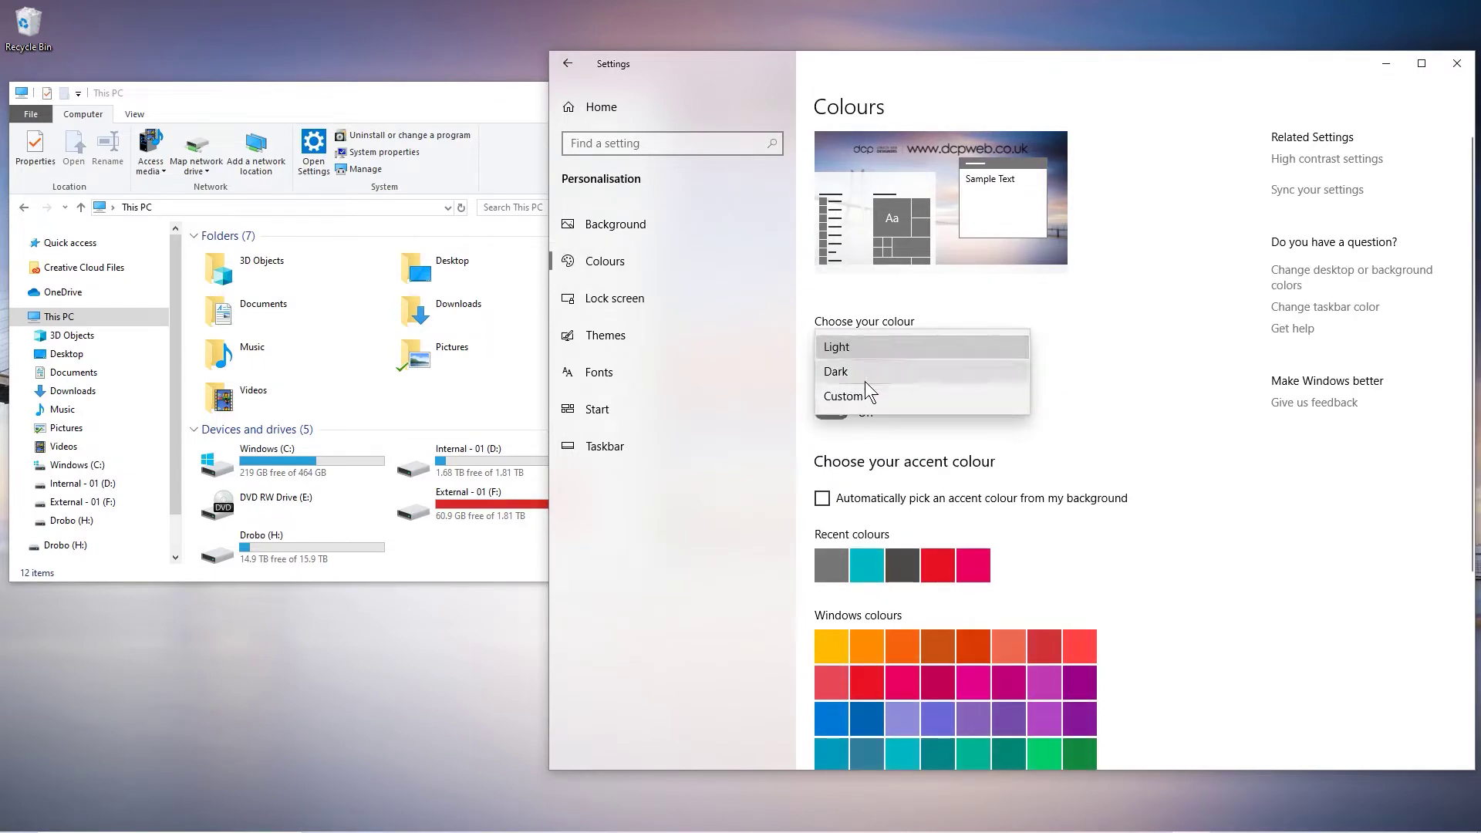
click(864, 378)
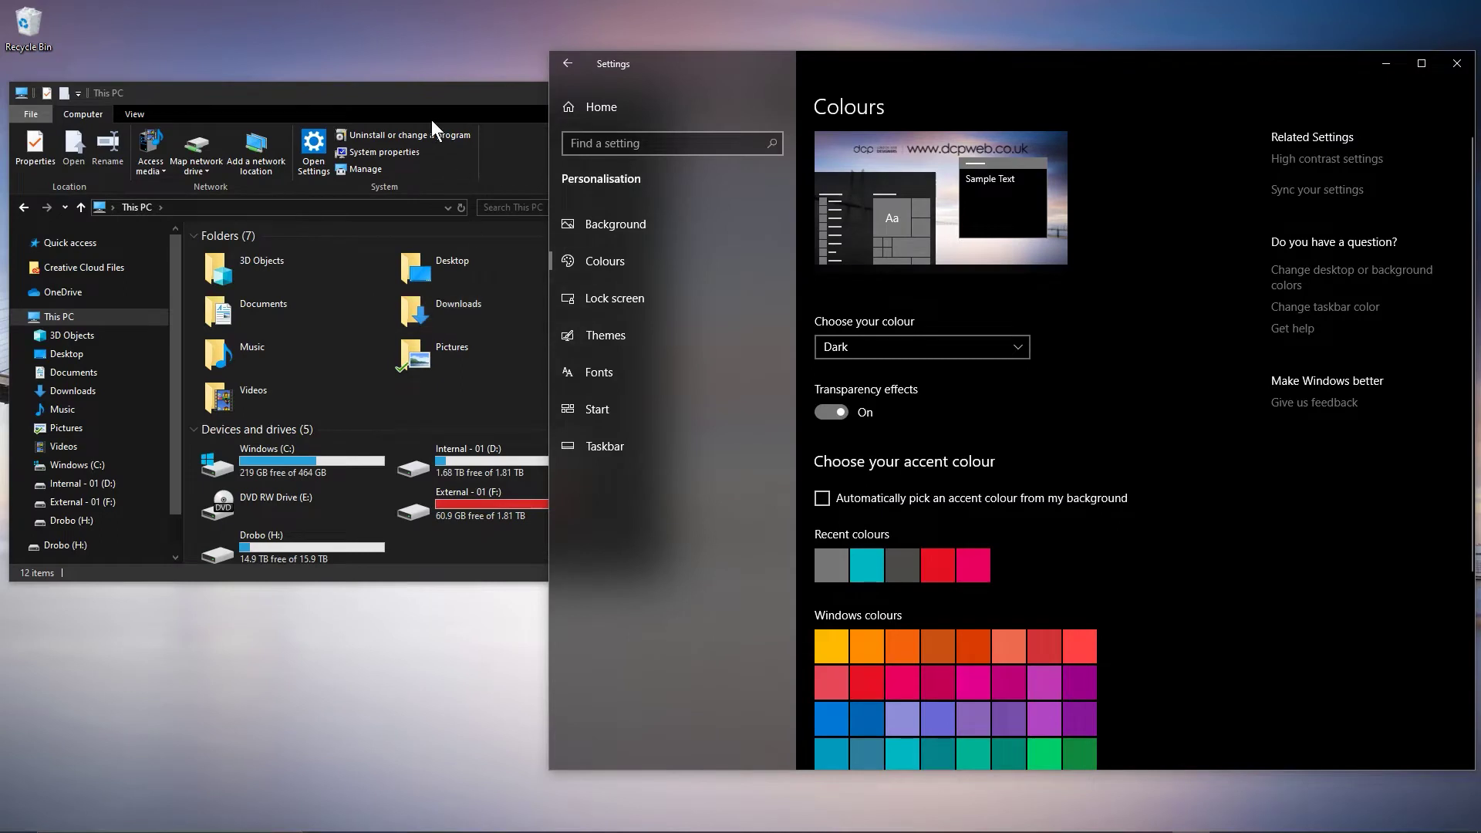
drag(432, 119, 428, 34)
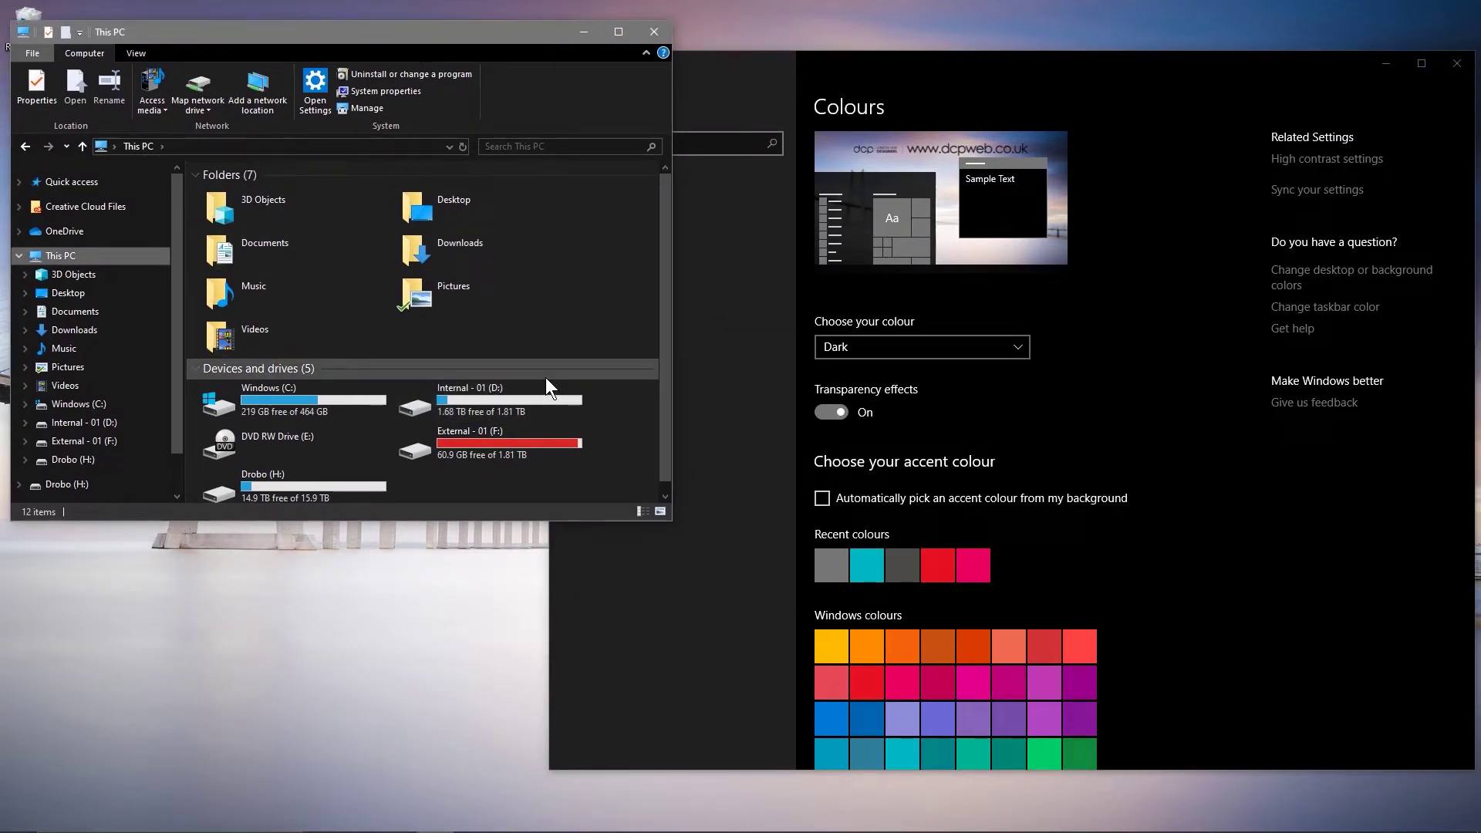
mouse_move(880, 830)
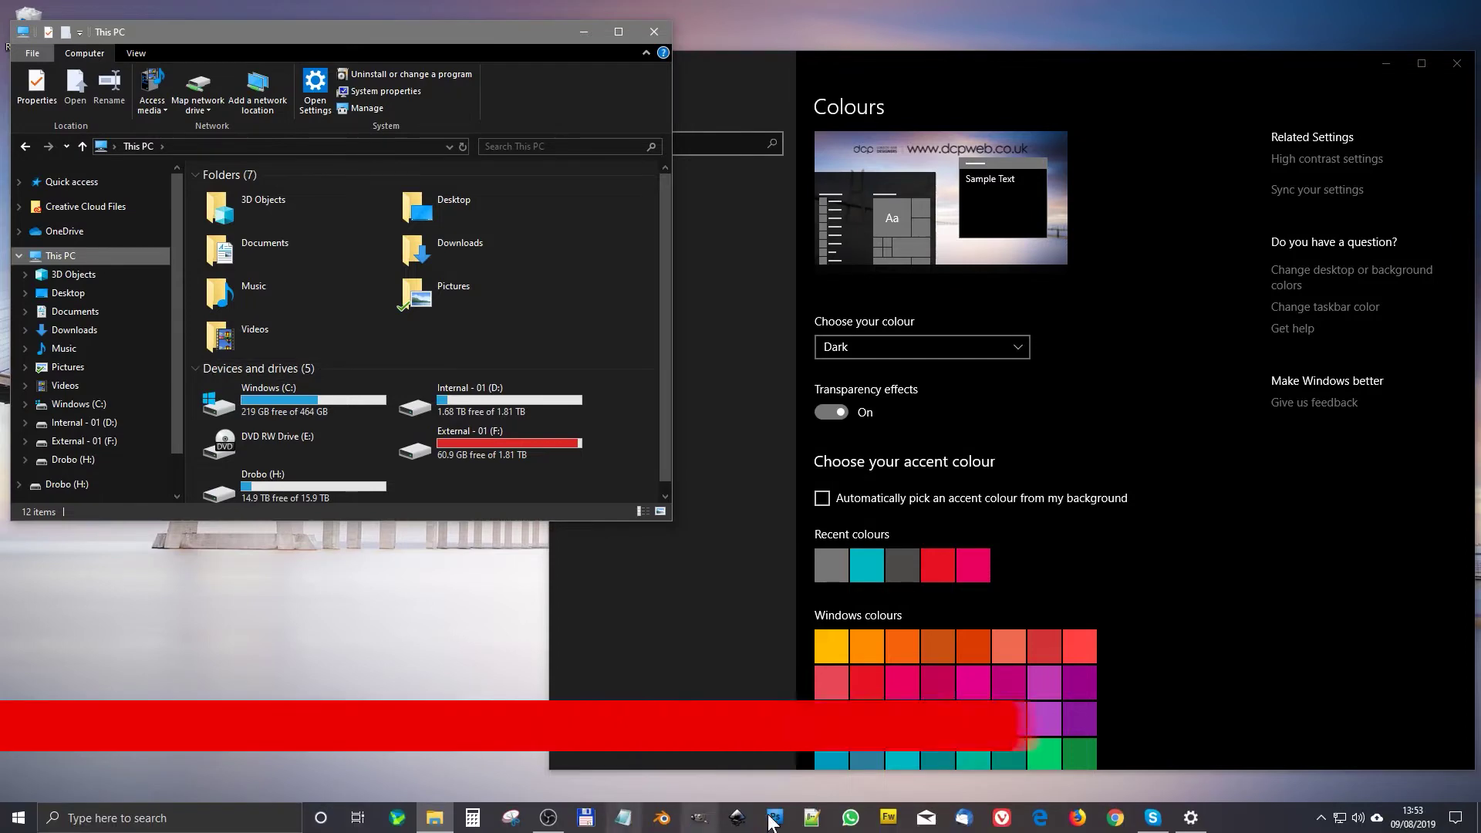
click(19, 818)
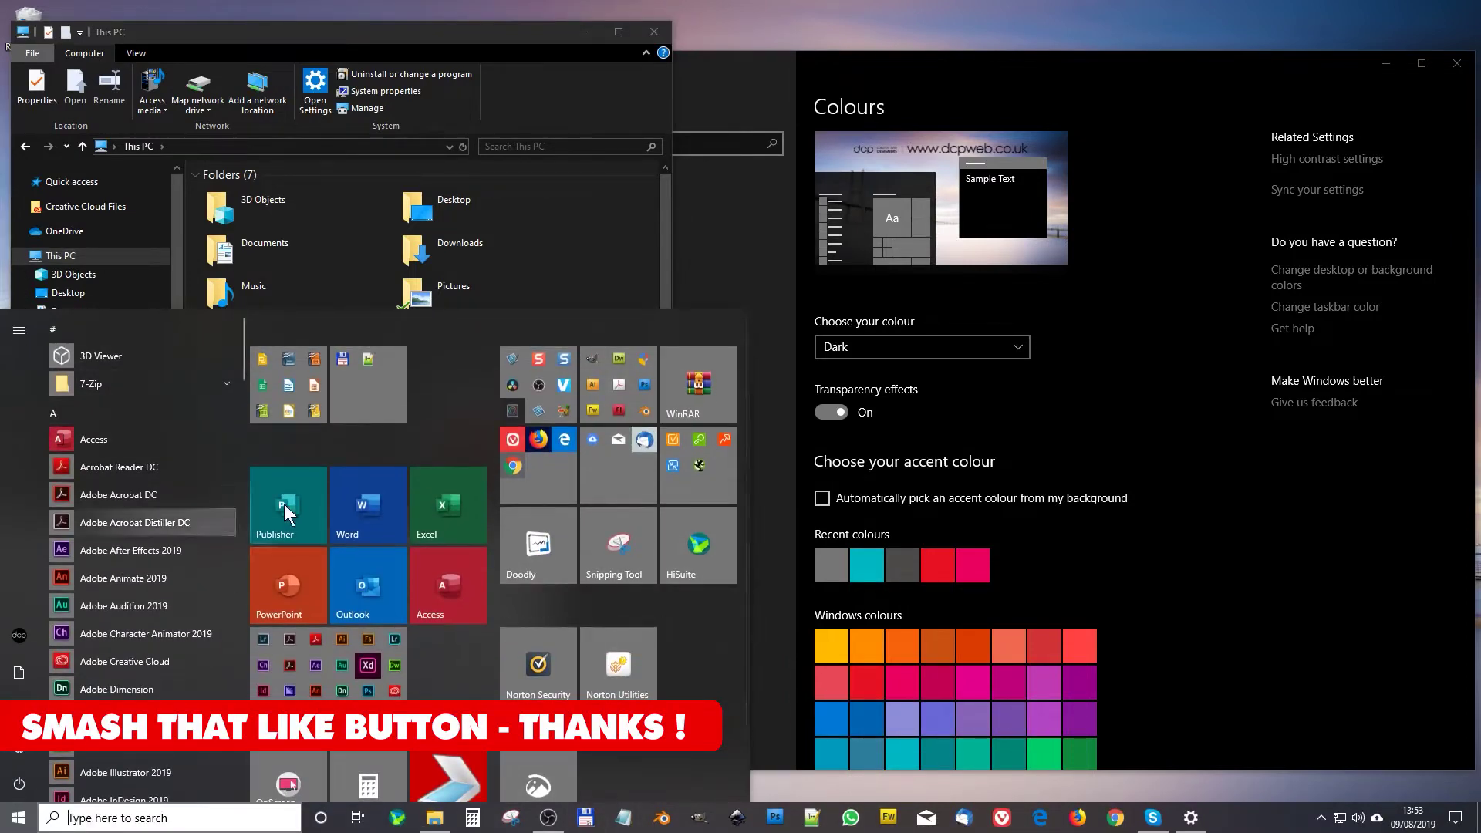
drag(776, 67, 728, 68)
click(382, 48)
mouse_move(383, 48)
mouse_down()
mouse_move(428, 40)
mouse_move(385, 56)
mouse_up()
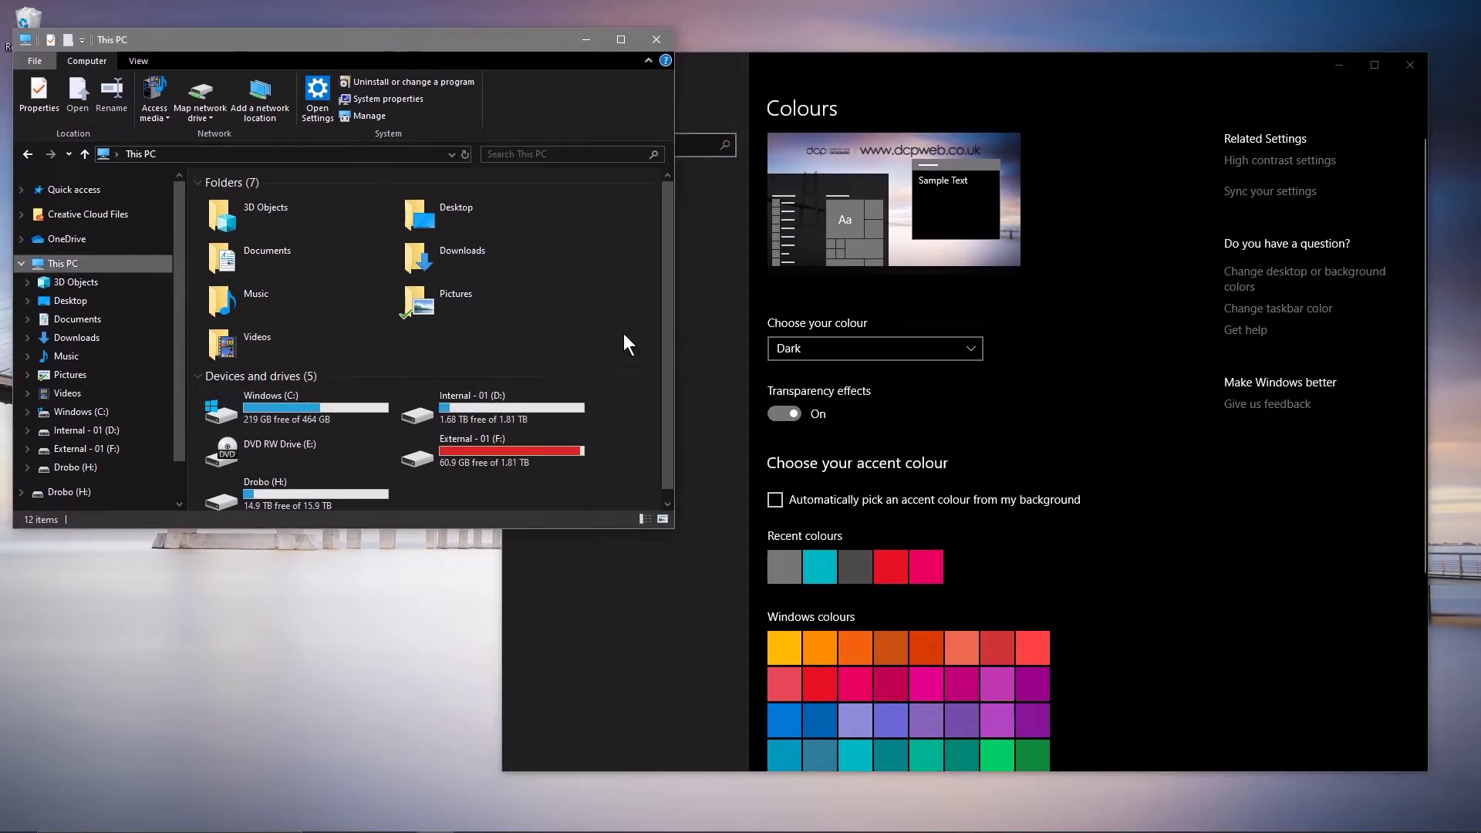
mouse_move(674, 324)
mouse_down()
mouse_move(594, 328)
mouse_move(658, 340)
mouse_up()
click(1053, 533)
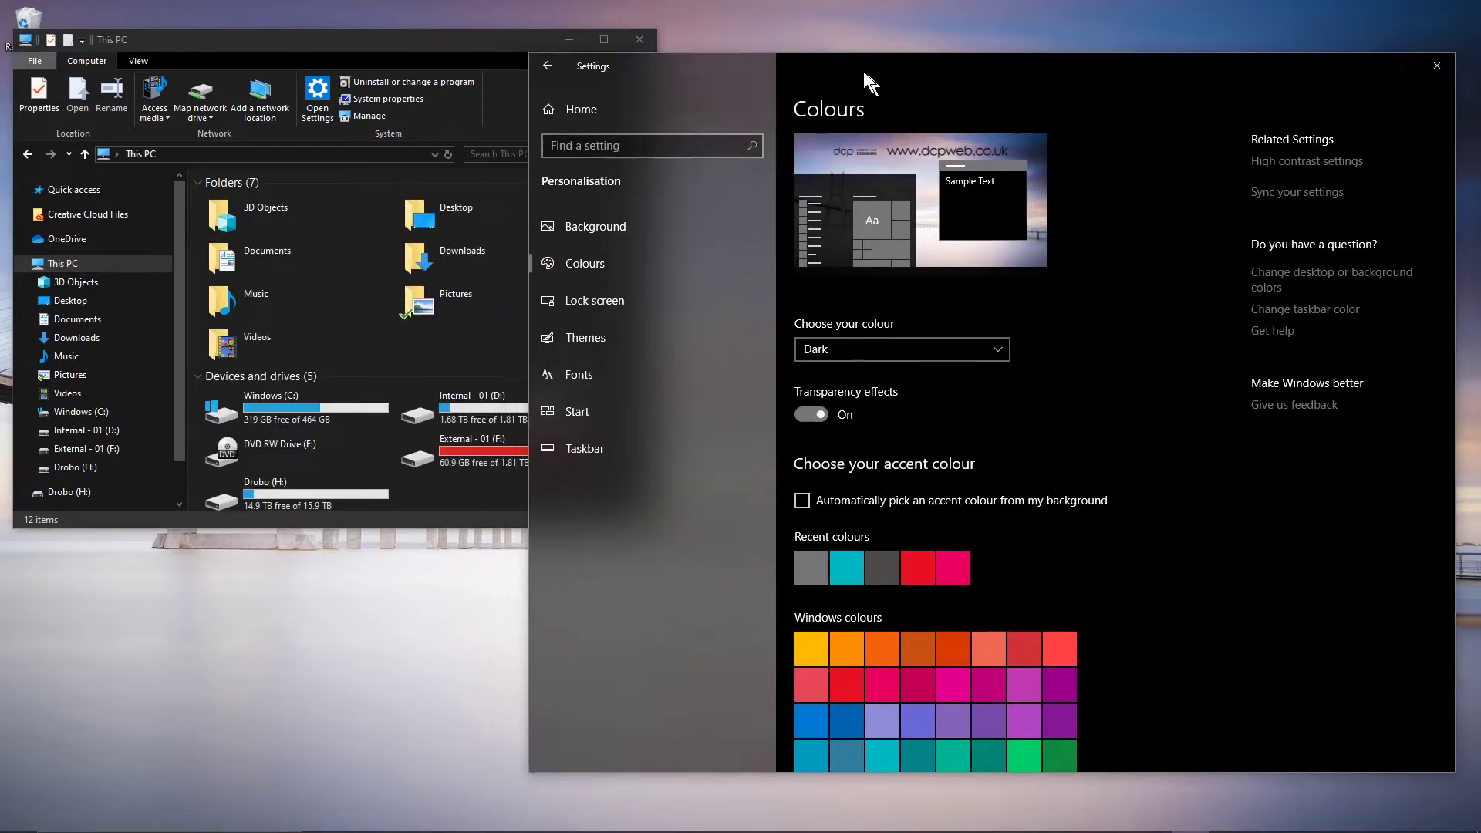
drag(863, 71, 874, 61)
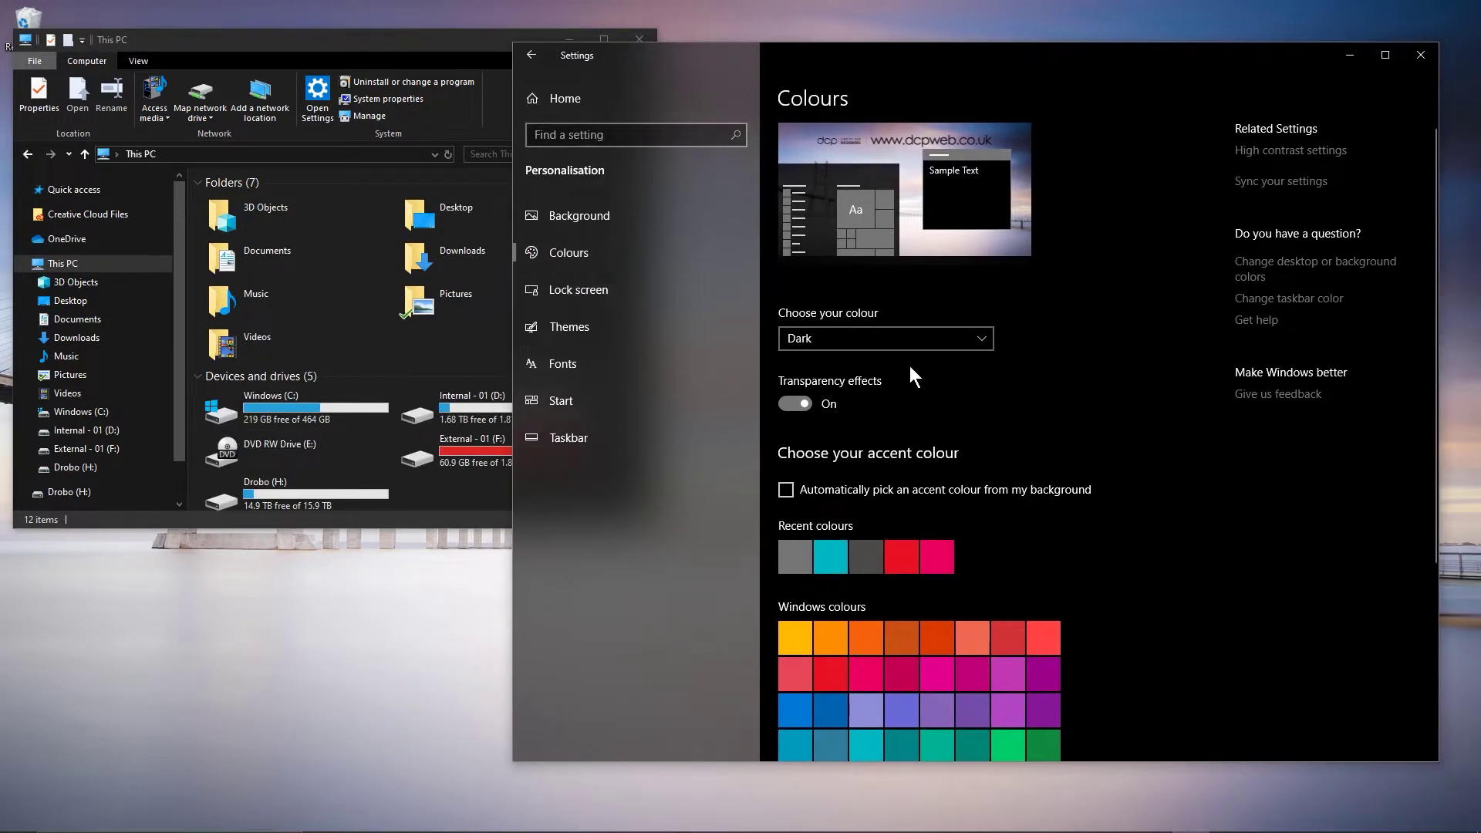
click(802, 400)
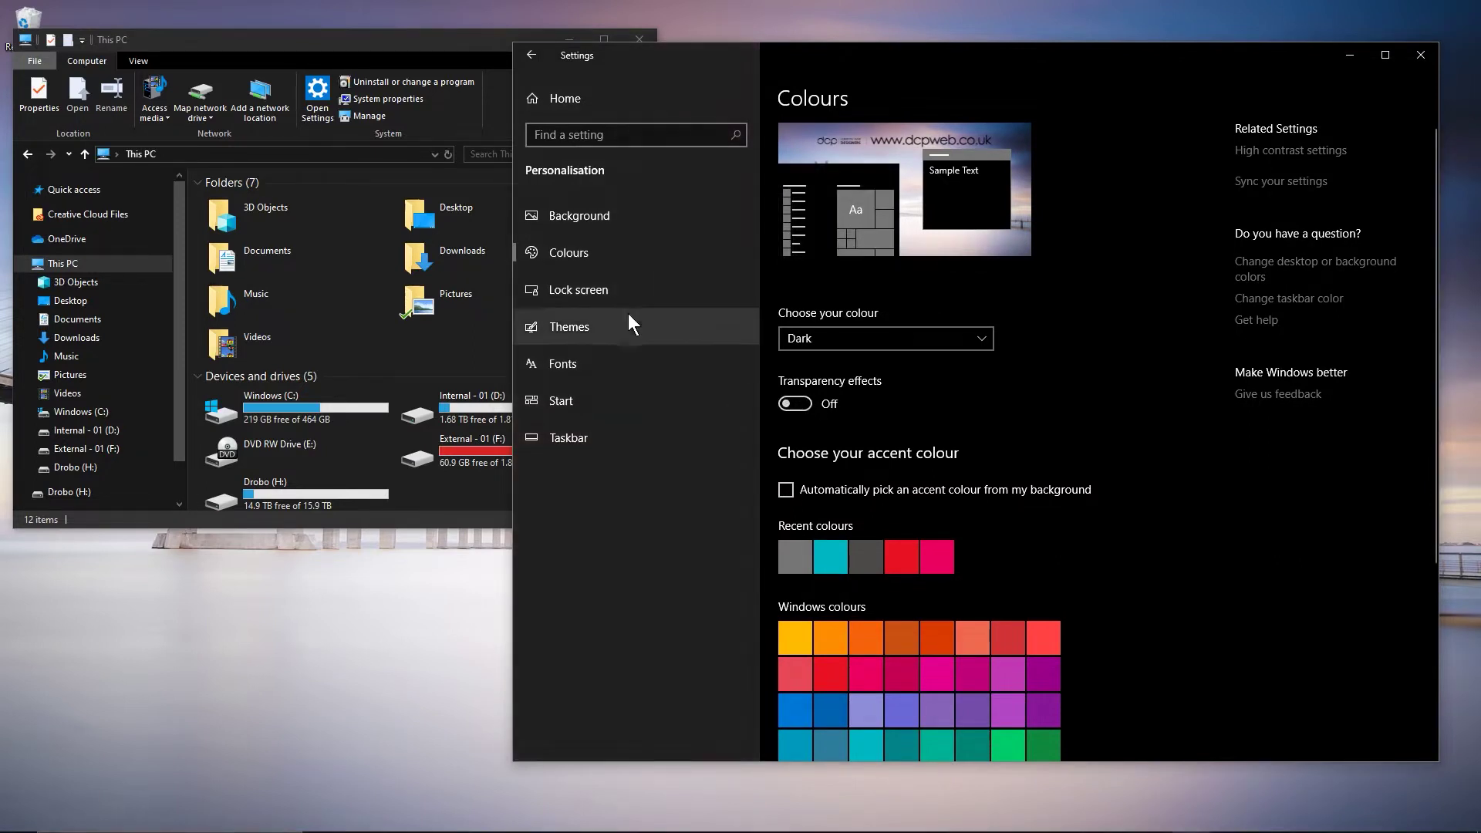
click(794, 402)
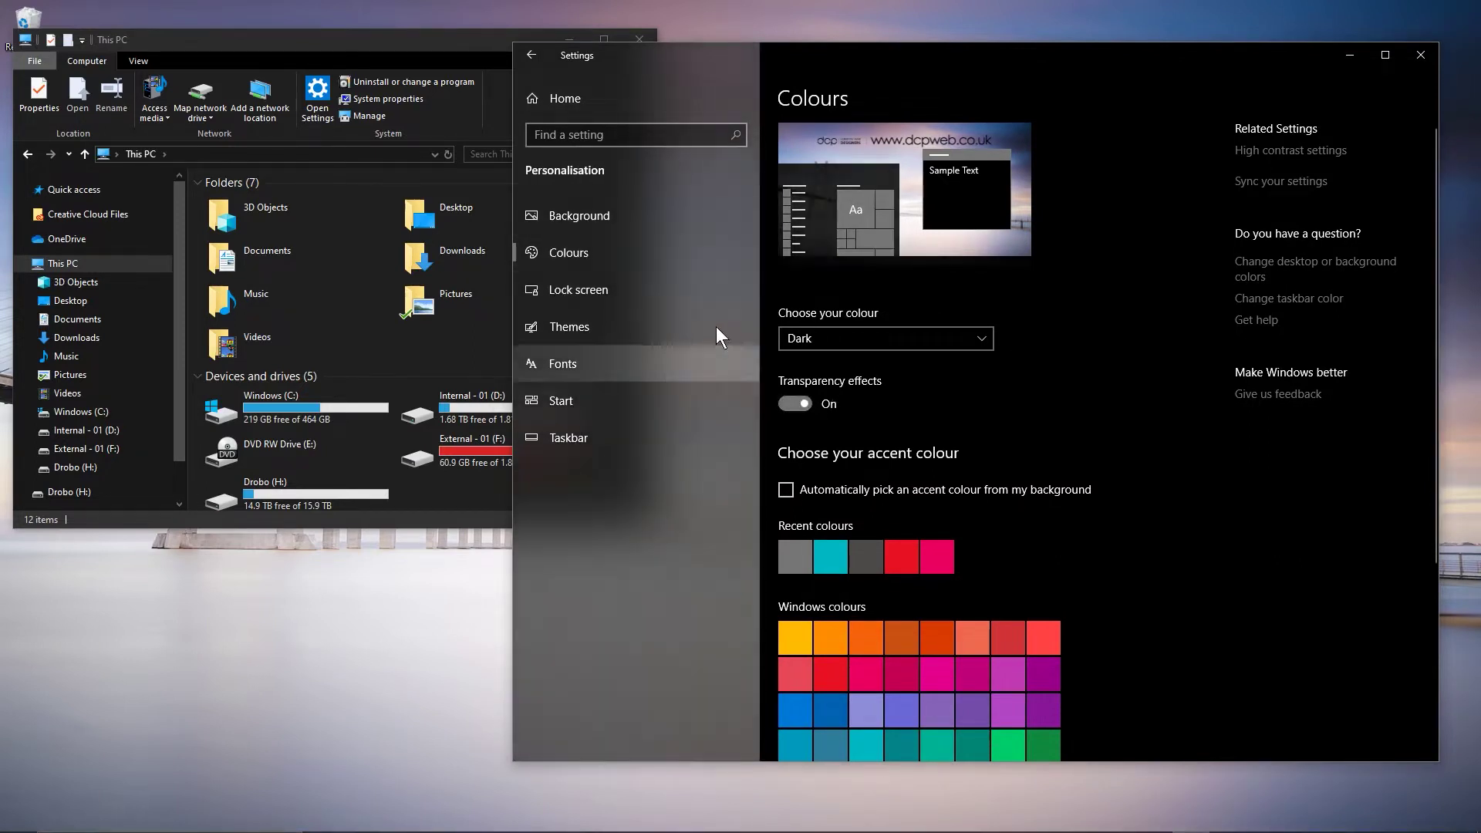
mouse_move(816, 63)
mouse_down()
mouse_move(752, 86)
mouse_move(891, 37)
mouse_move(838, 58)
mouse_up()
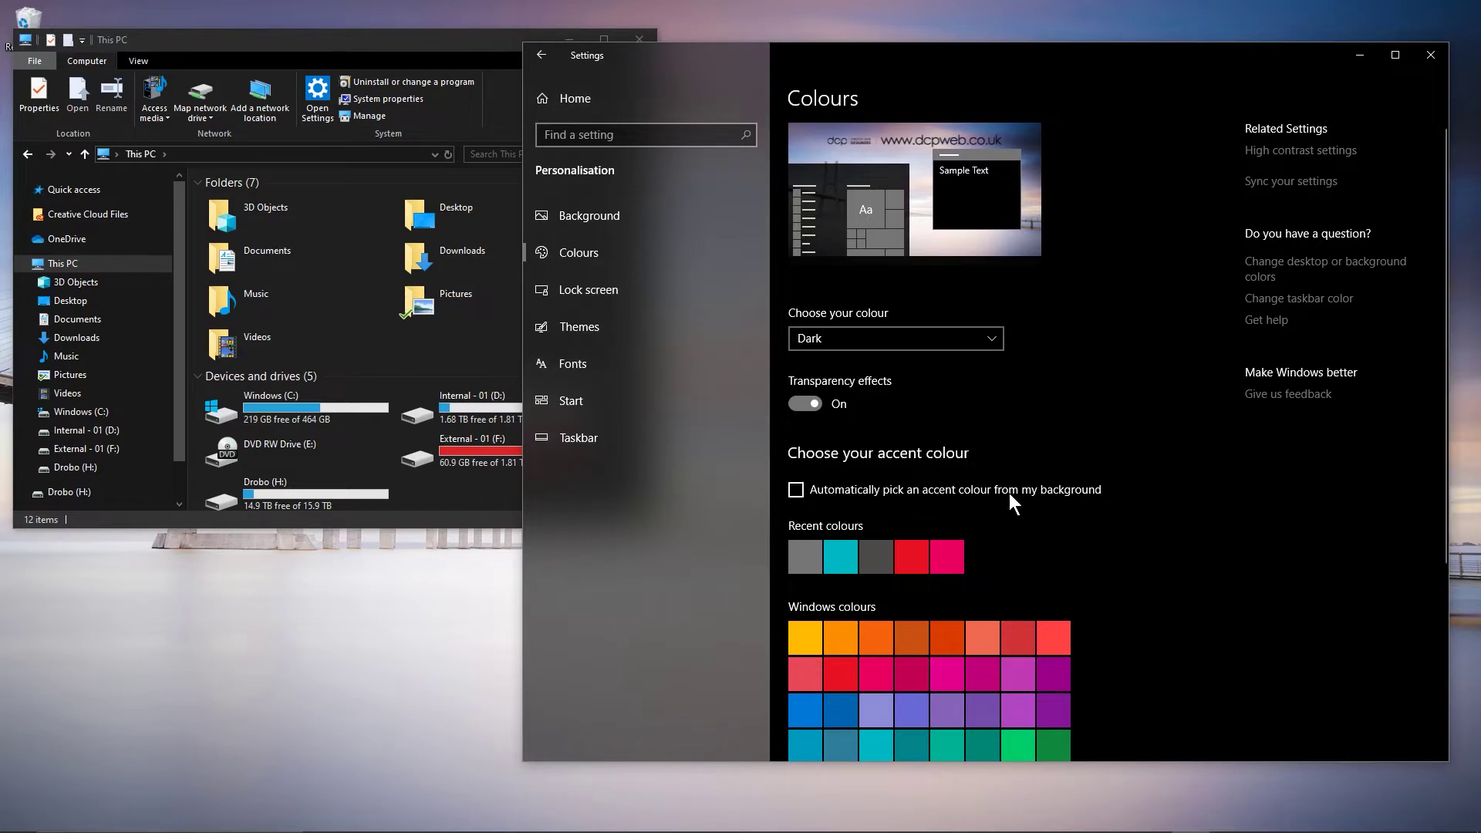
scroll(1159, 536, down, 3)
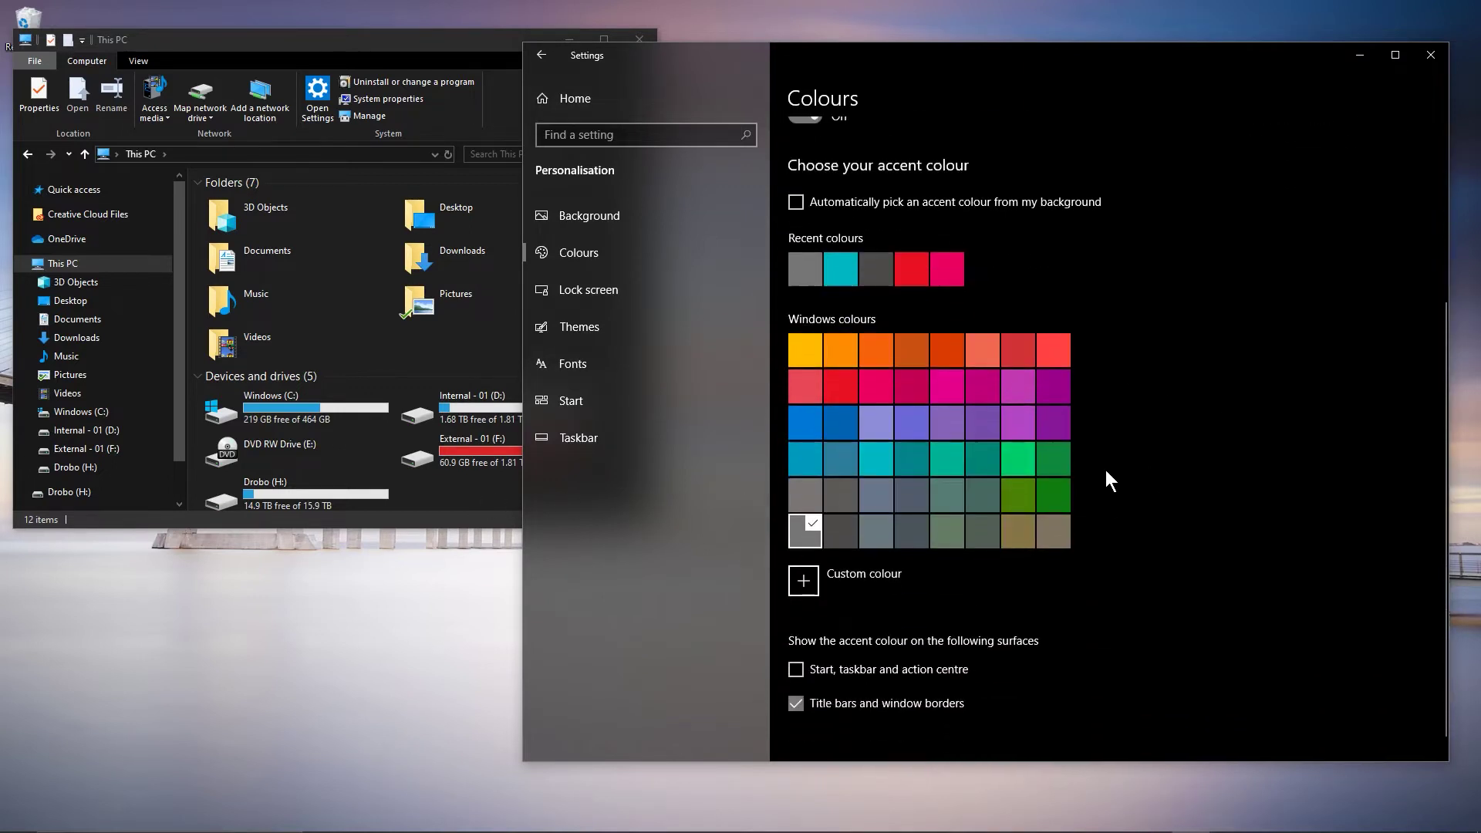
Step: Pick the orange swatch as the Windows accent colour
click(873, 354)
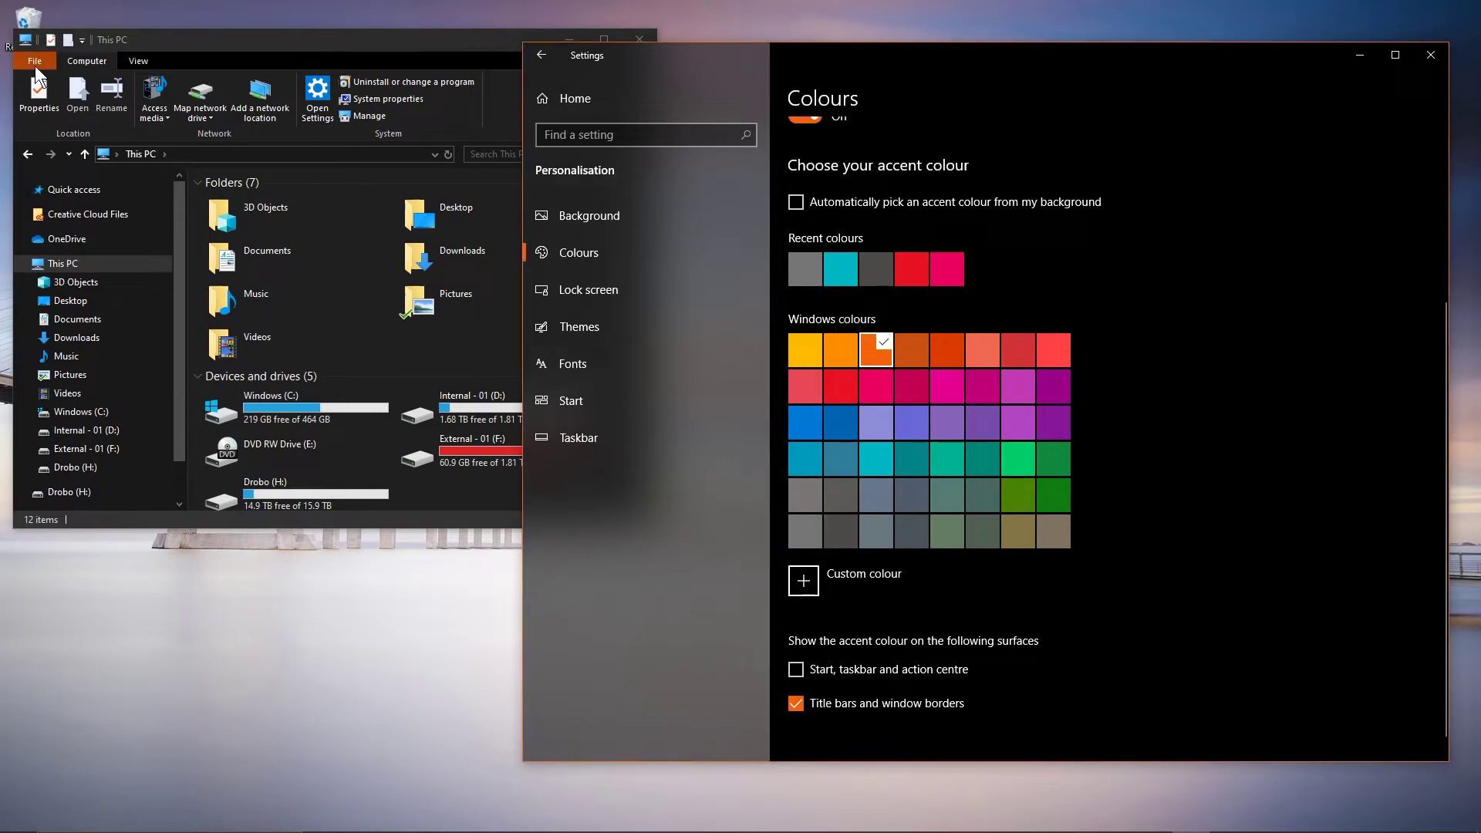
click(250, 41)
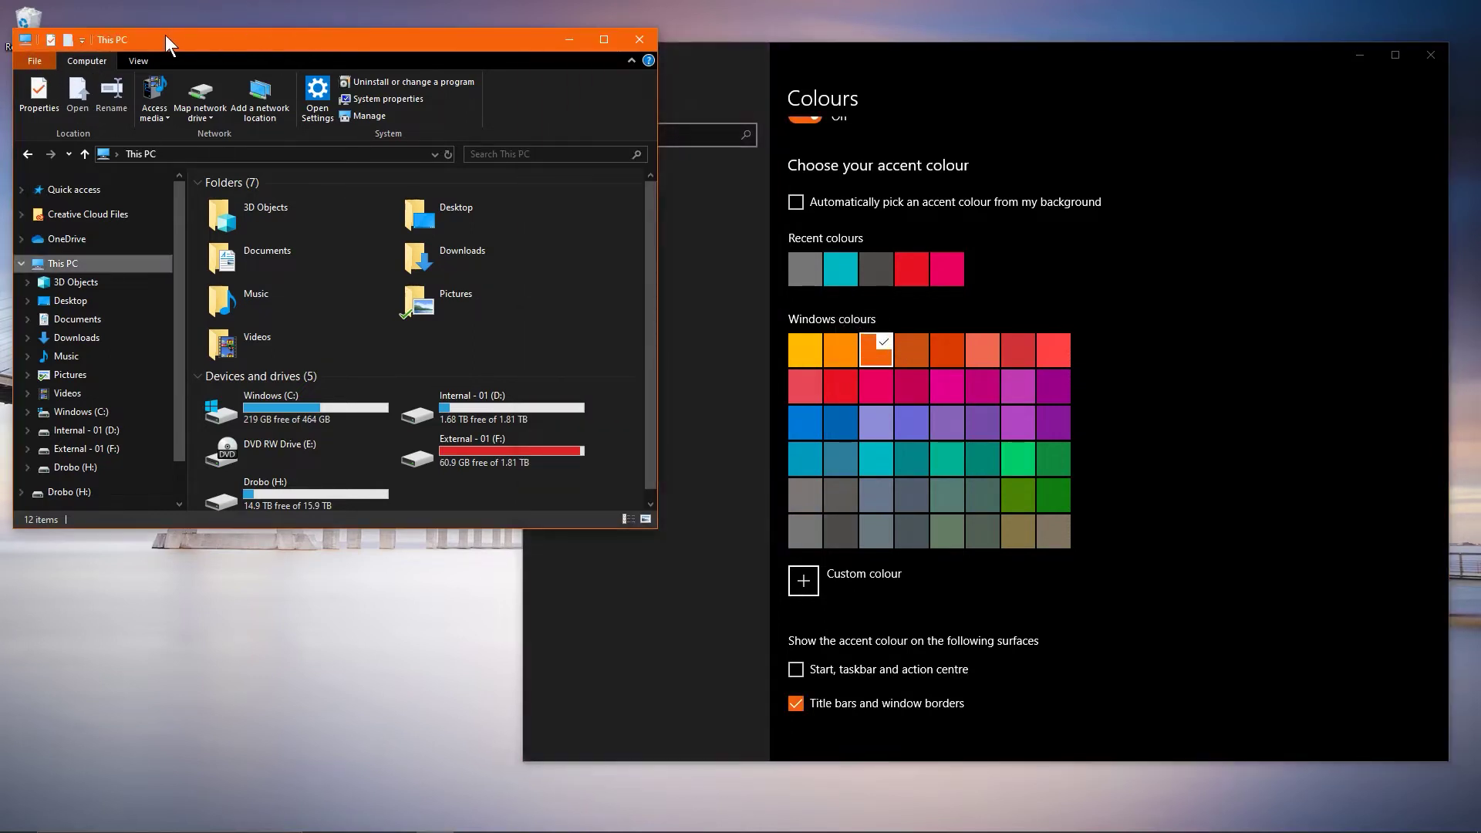
drag(299, 48, 256, 50)
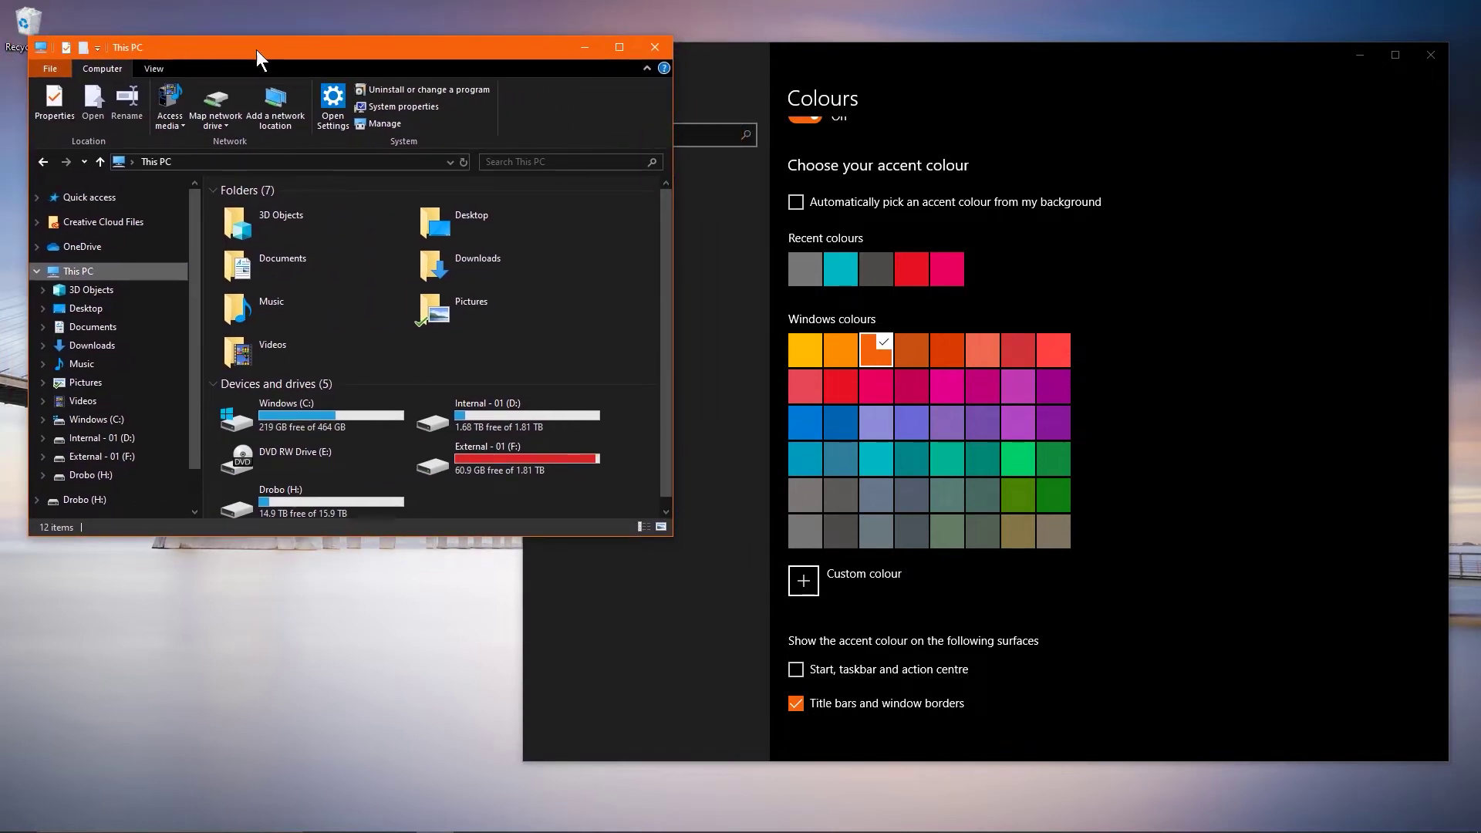
Step: Launch Chrome from the Start menu and move its window up and left
click(18, 818)
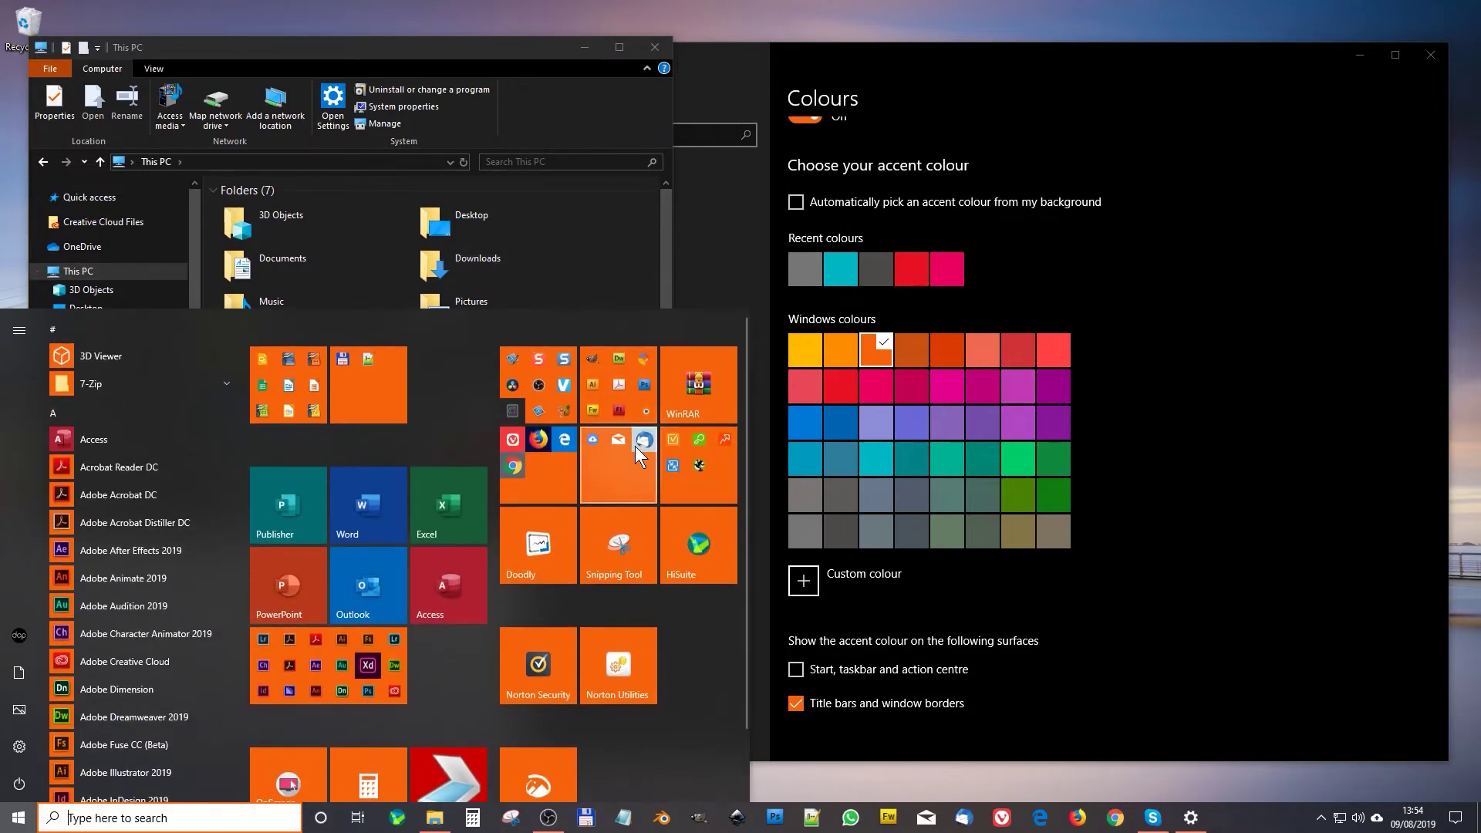
click(1115, 818)
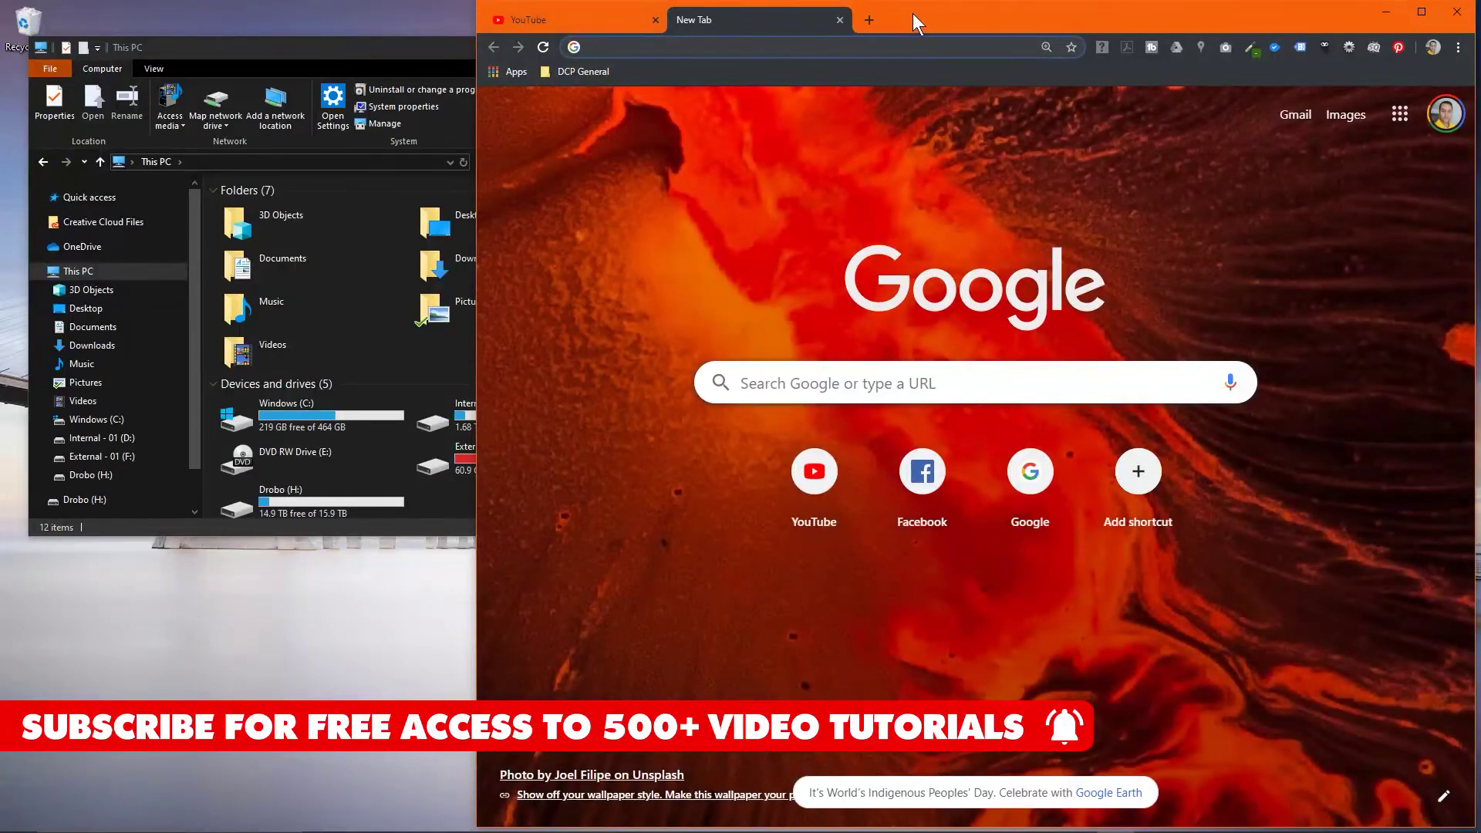
drag(1094, 21, 775, 19)
Step: Try Storm grey, lighter grey and dark grey accents, ending on blue
click(1191, 290)
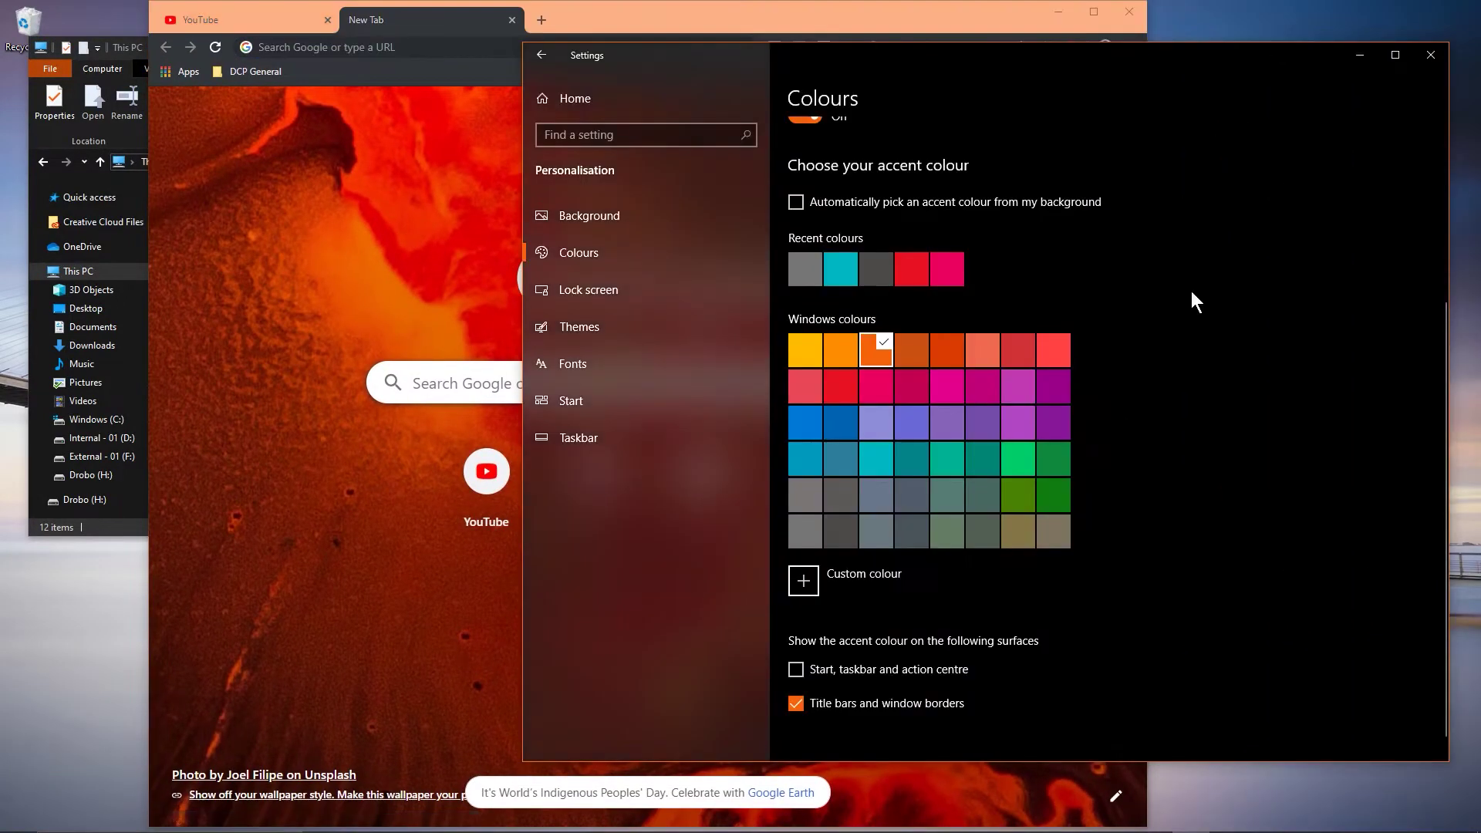
click(836, 530)
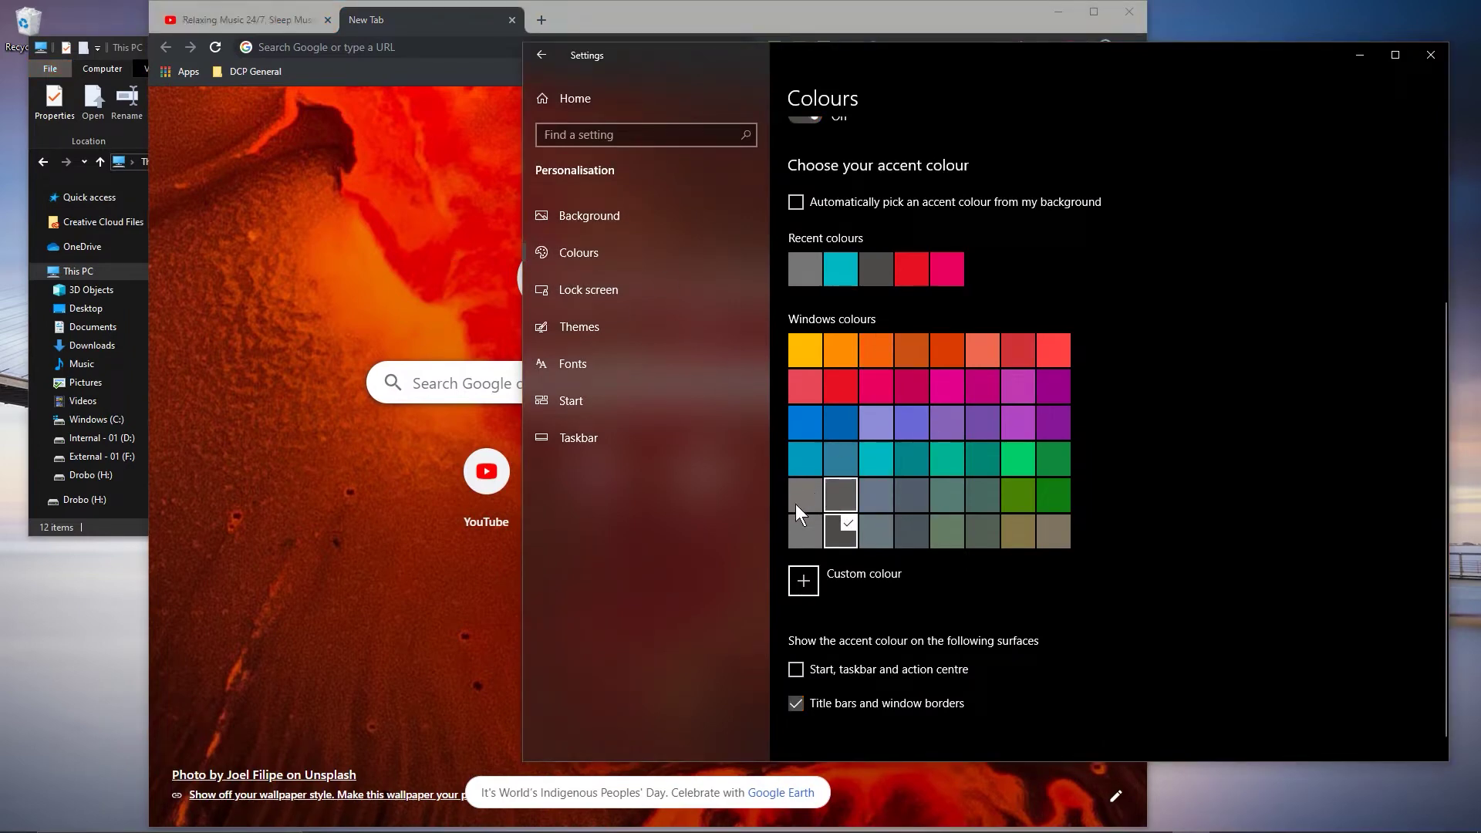
click(802, 531)
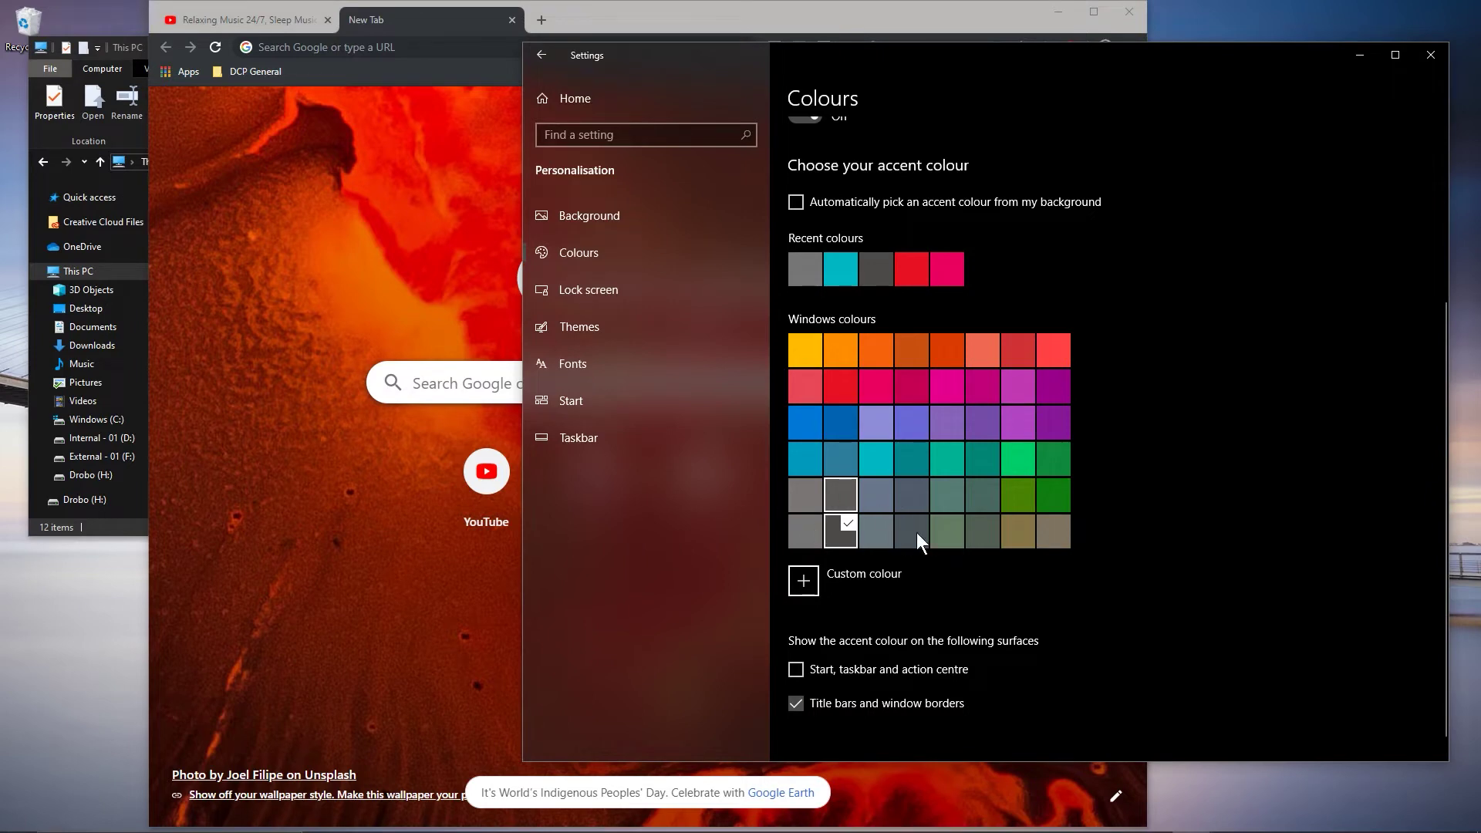
click(833, 525)
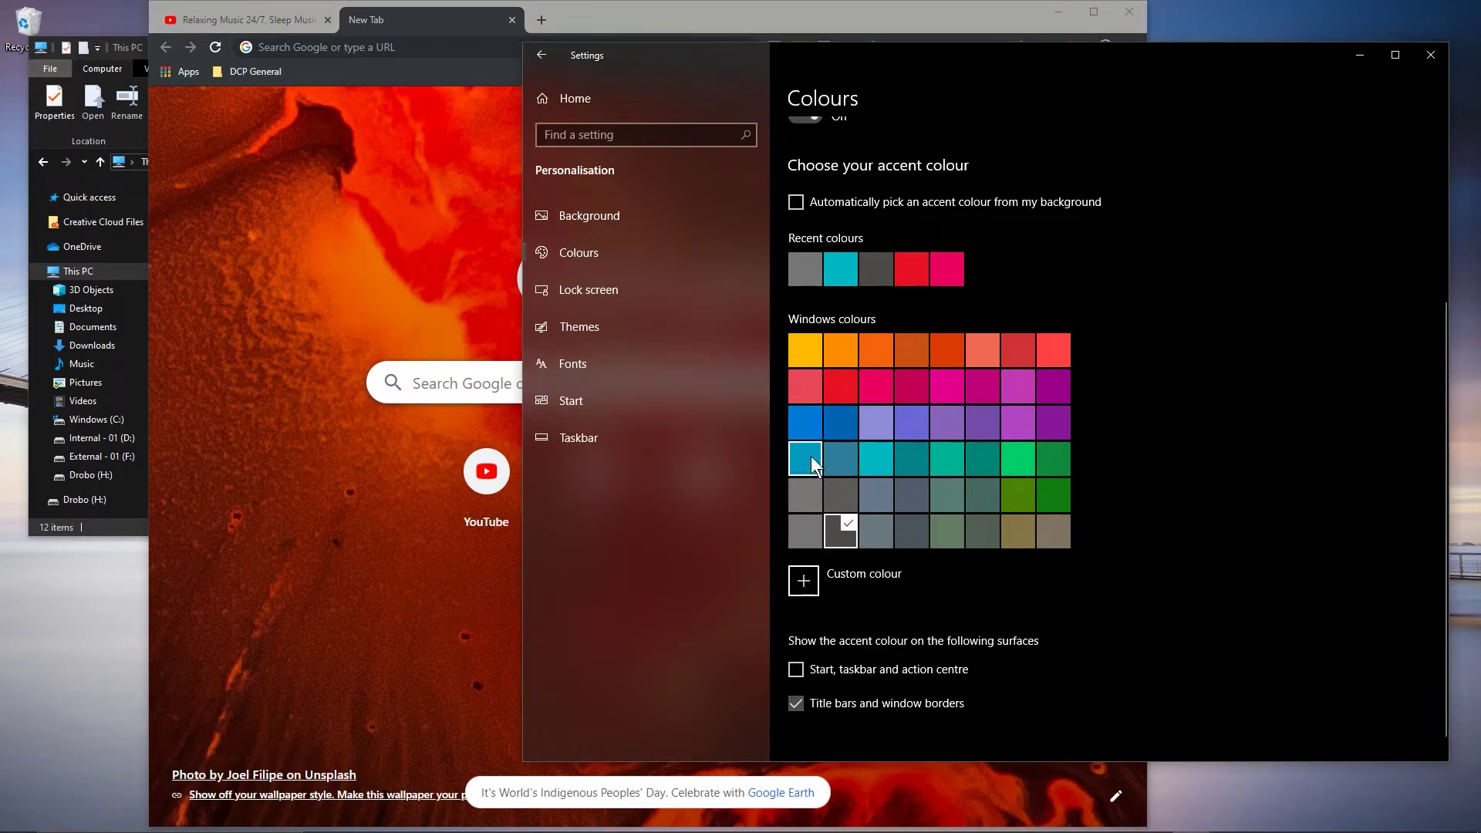
click(806, 423)
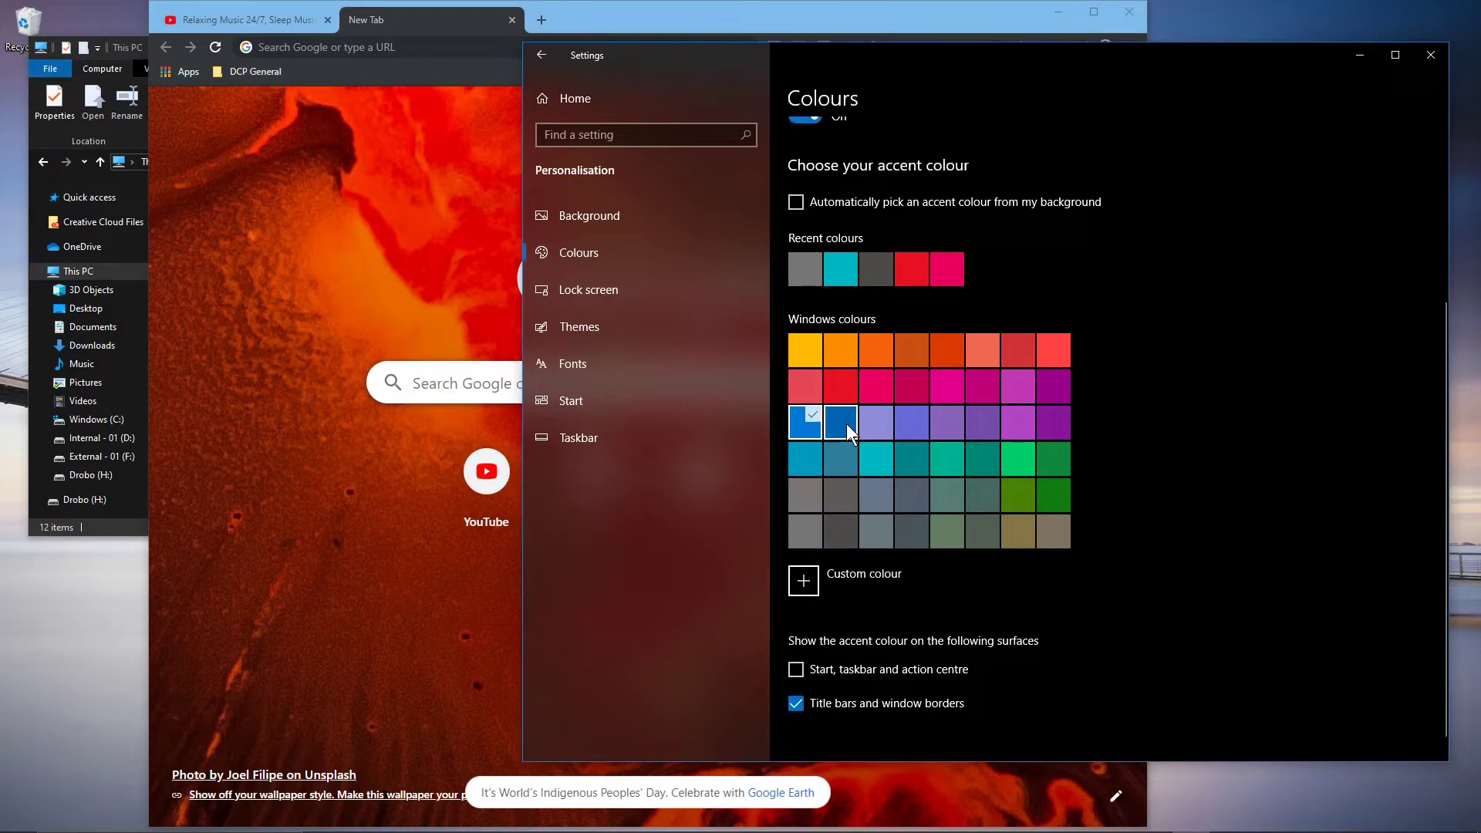
drag(749, 63, 1038, 116)
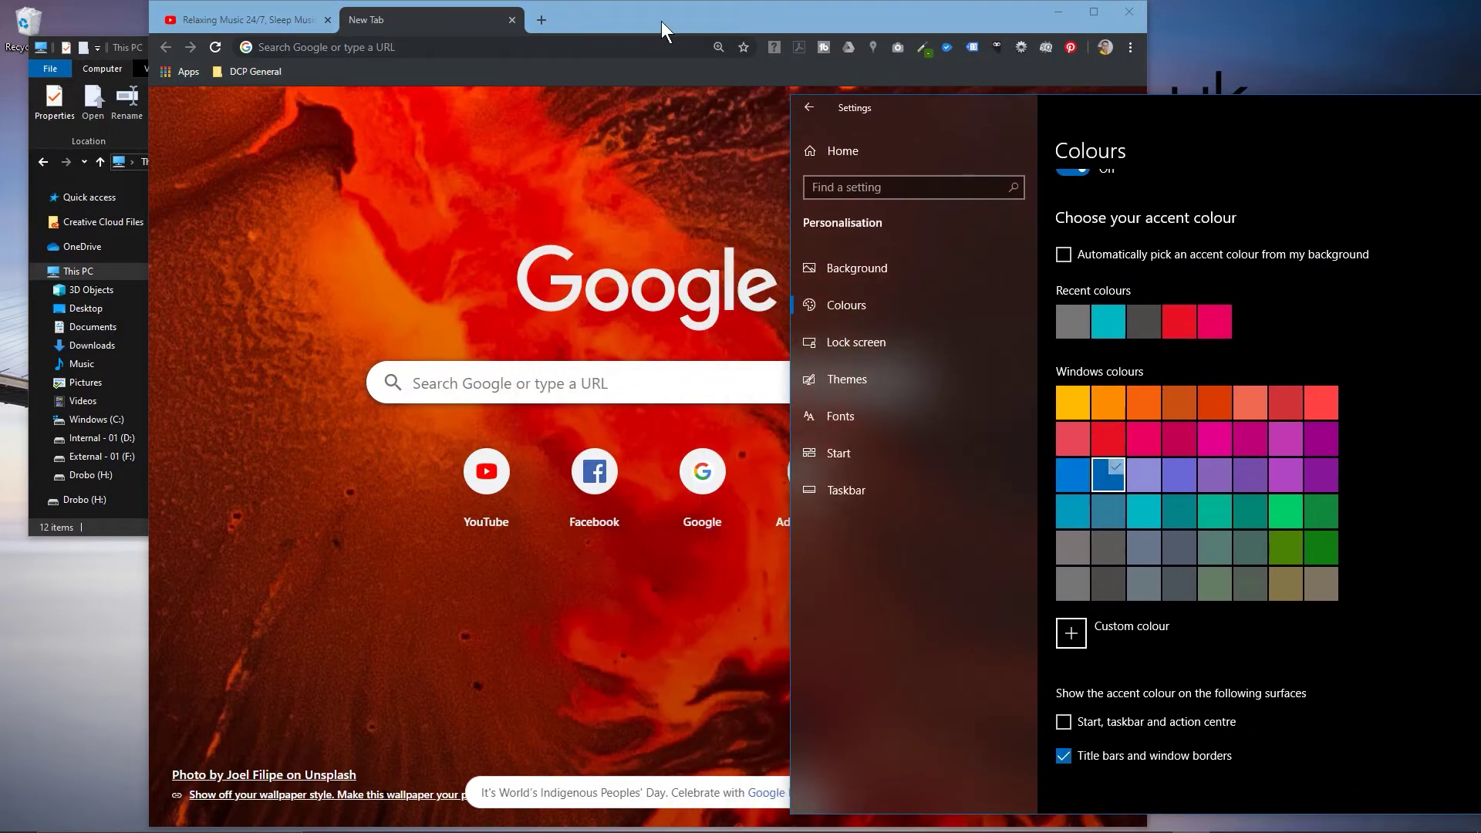
Step: Preview the Overcast grey accent on Chrome, File Explorer and the Start menu tiles
click(477, 37)
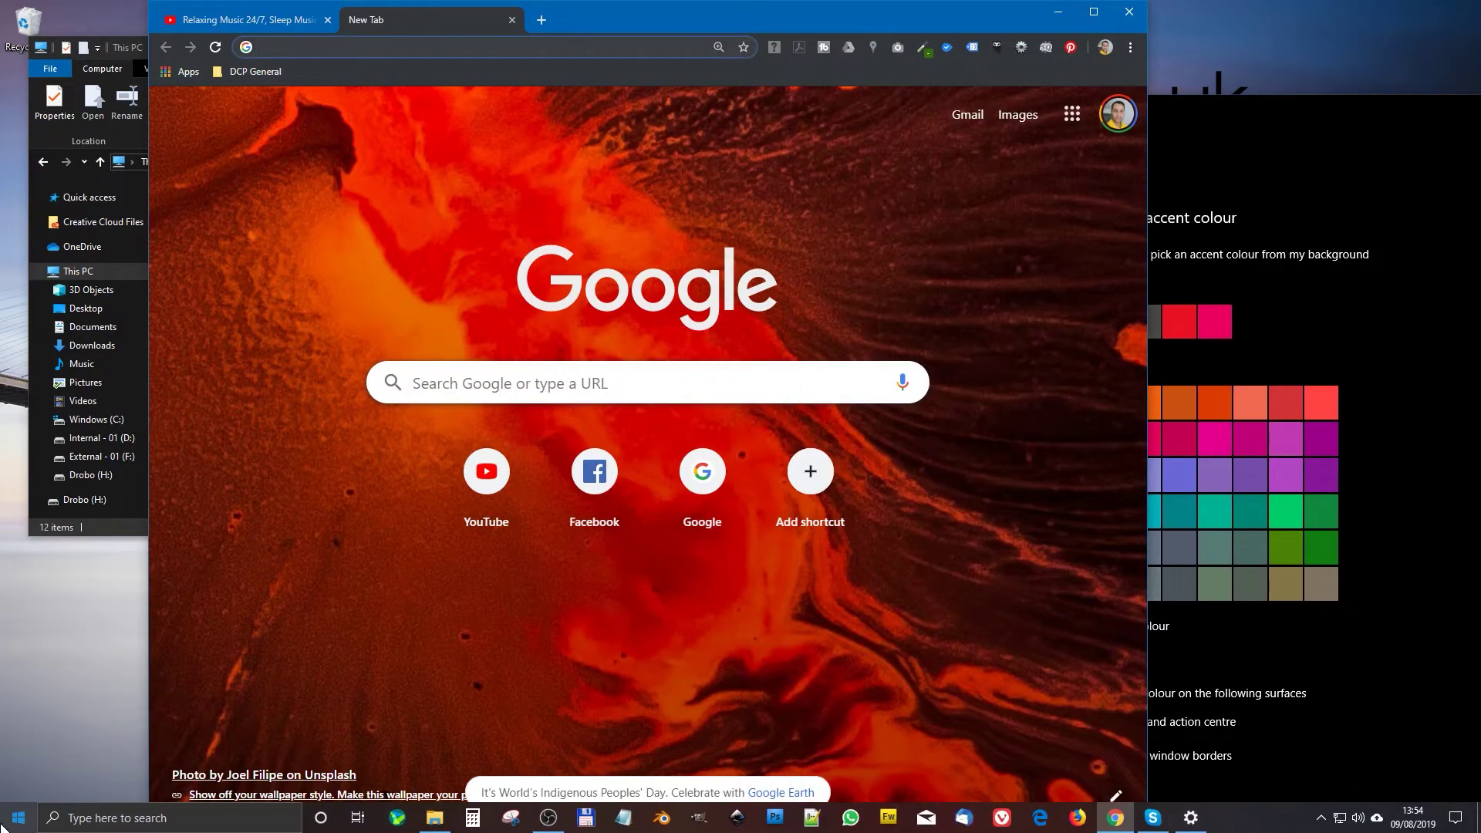
click(17, 818)
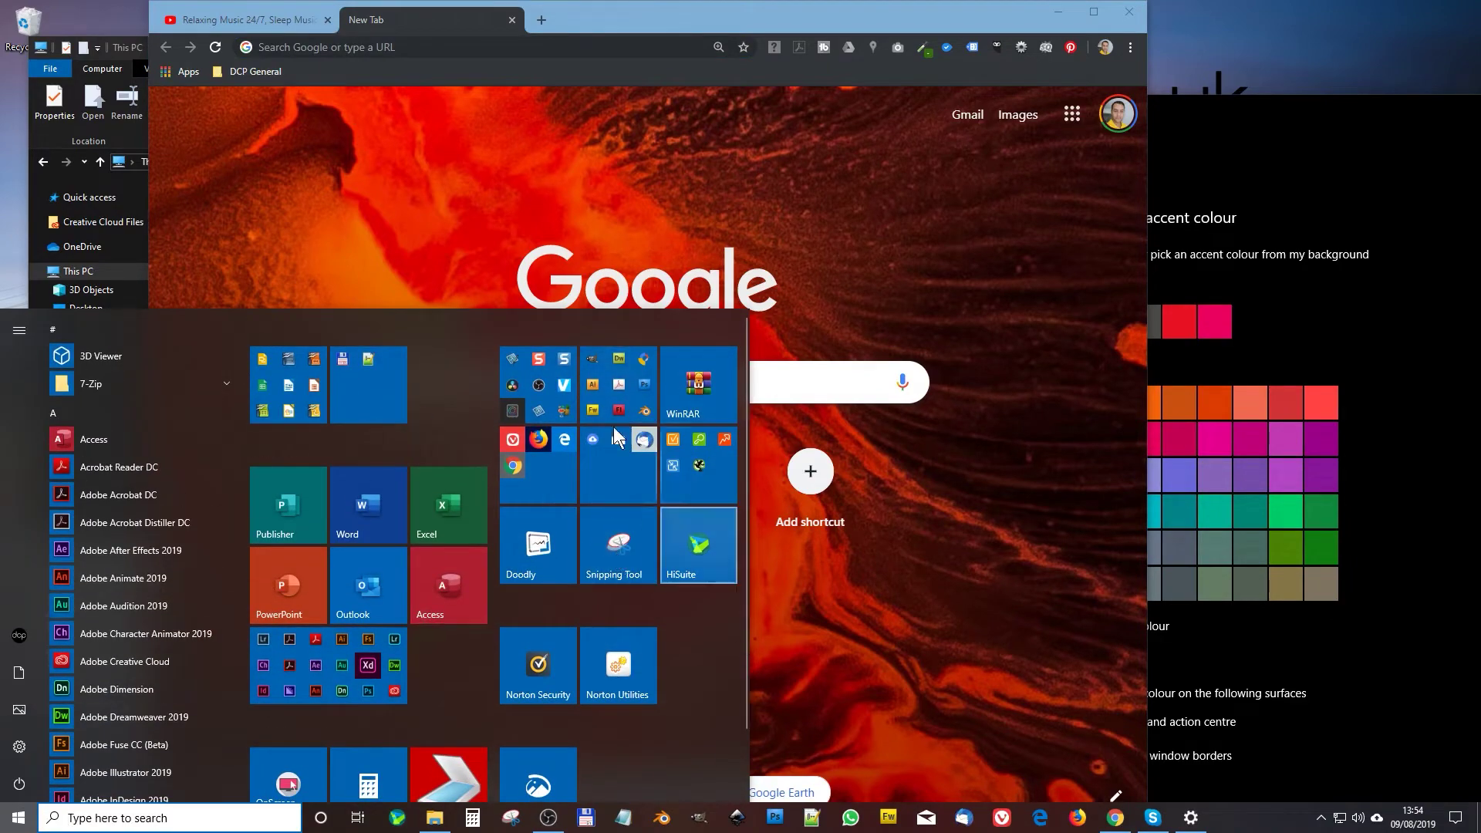
click(1316, 645)
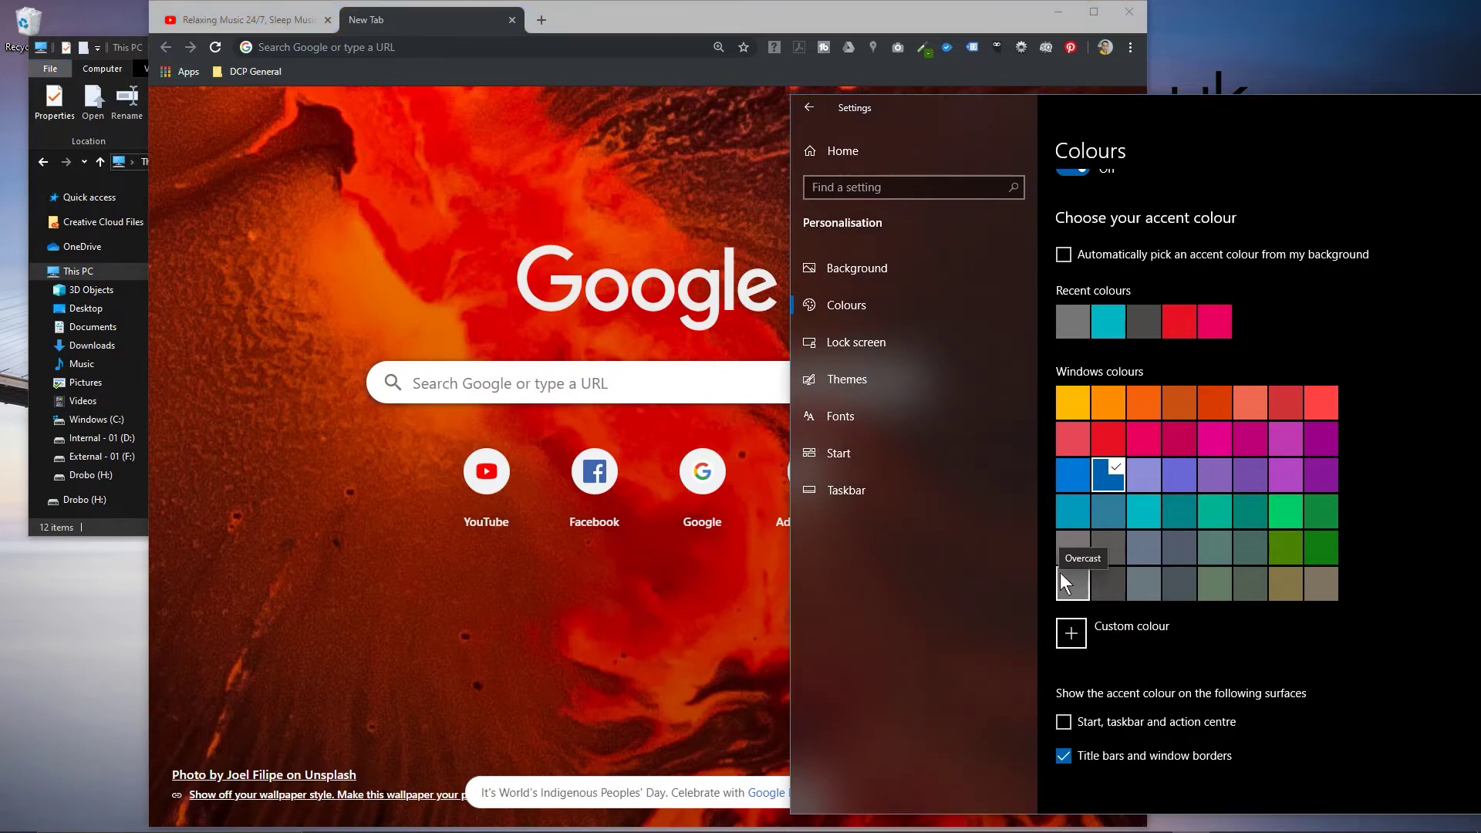
click(652, 52)
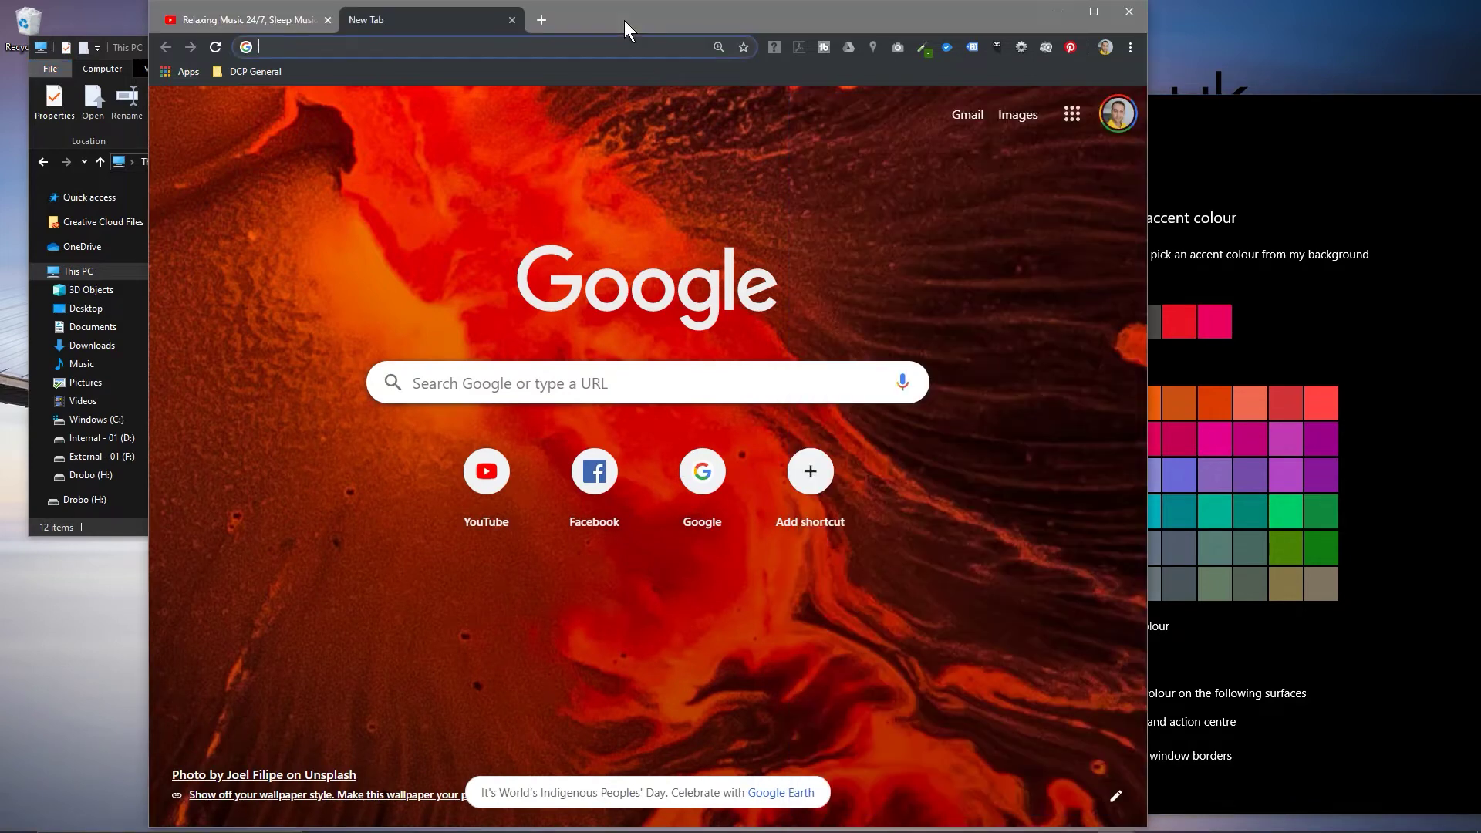
click(108, 26)
click(128, 47)
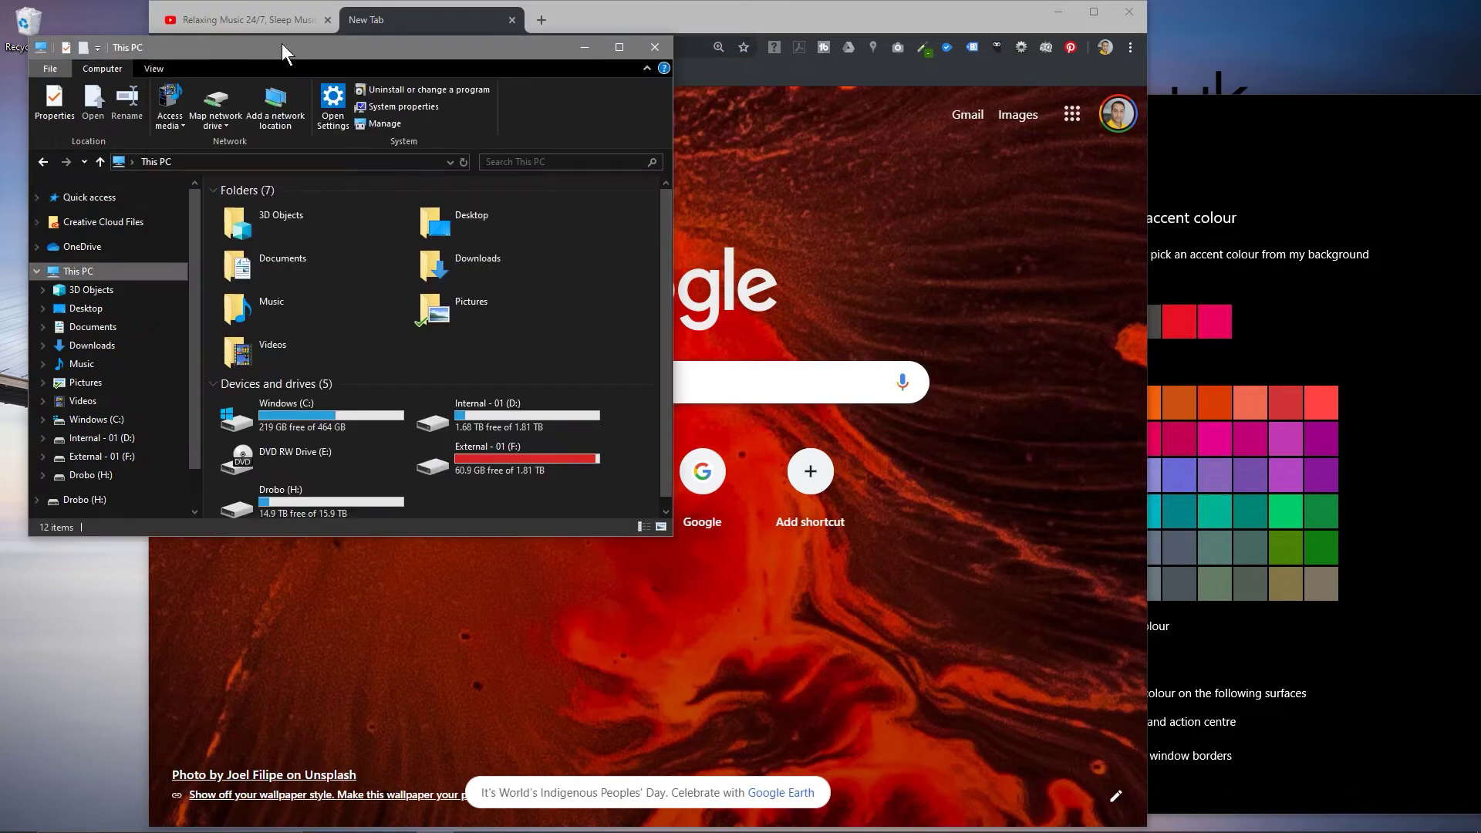
click(18, 817)
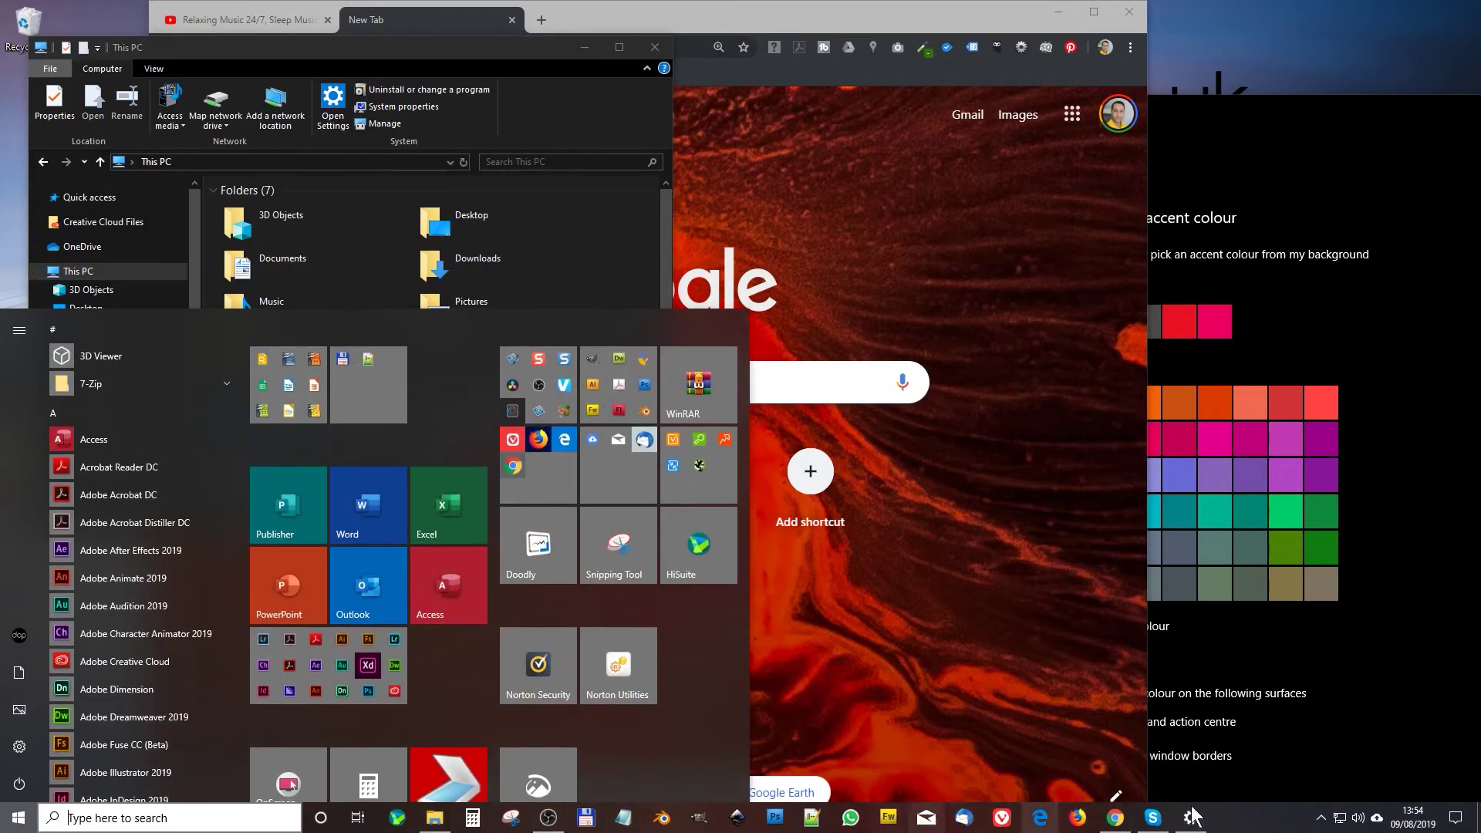
Step: Return to the Colours page with the accent shown on Start, taskbar and action centre
click(1182, 692)
scroll(1182, 689, down, 1)
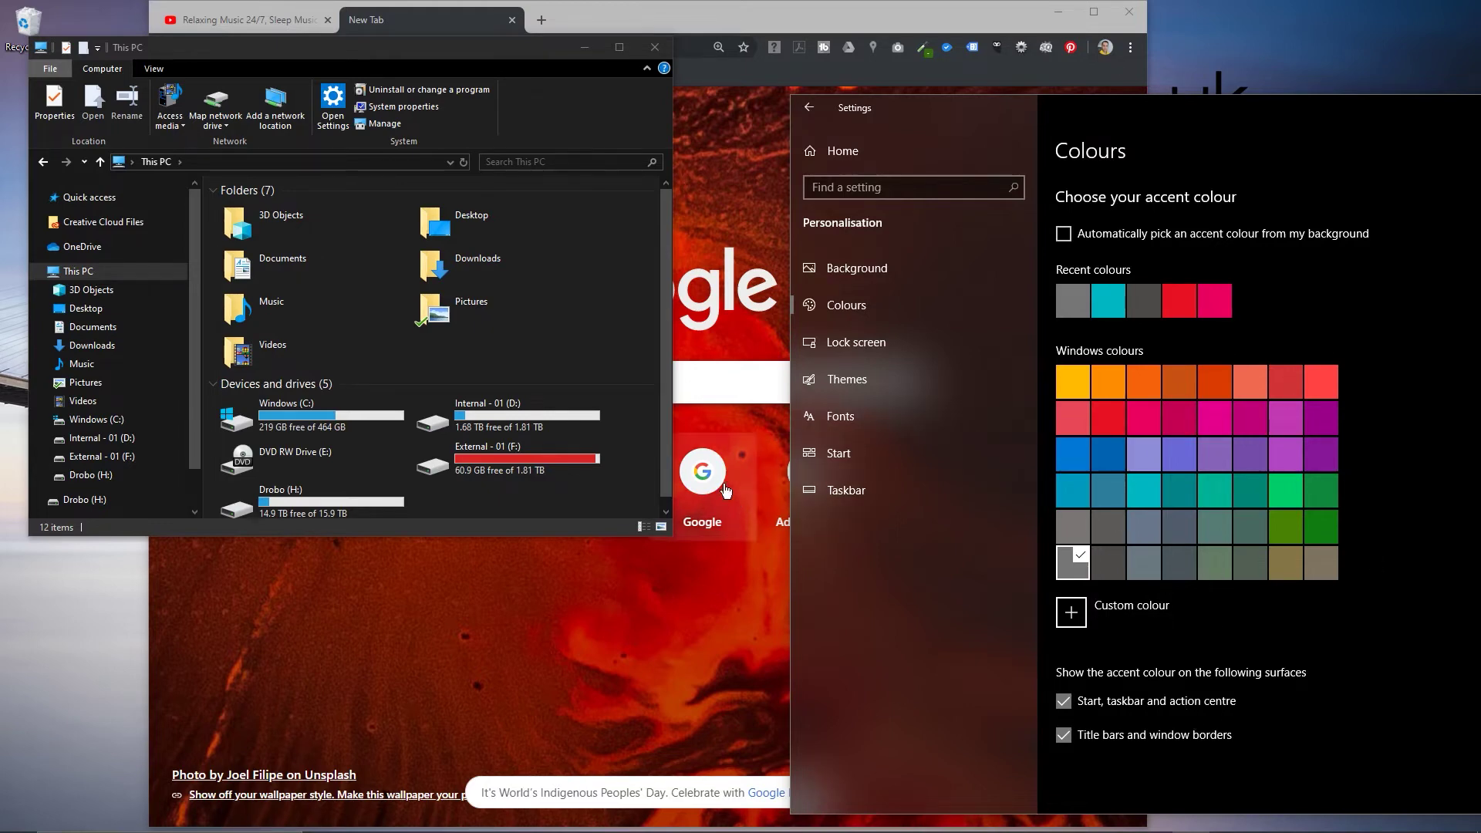
mouse_move(435, 822)
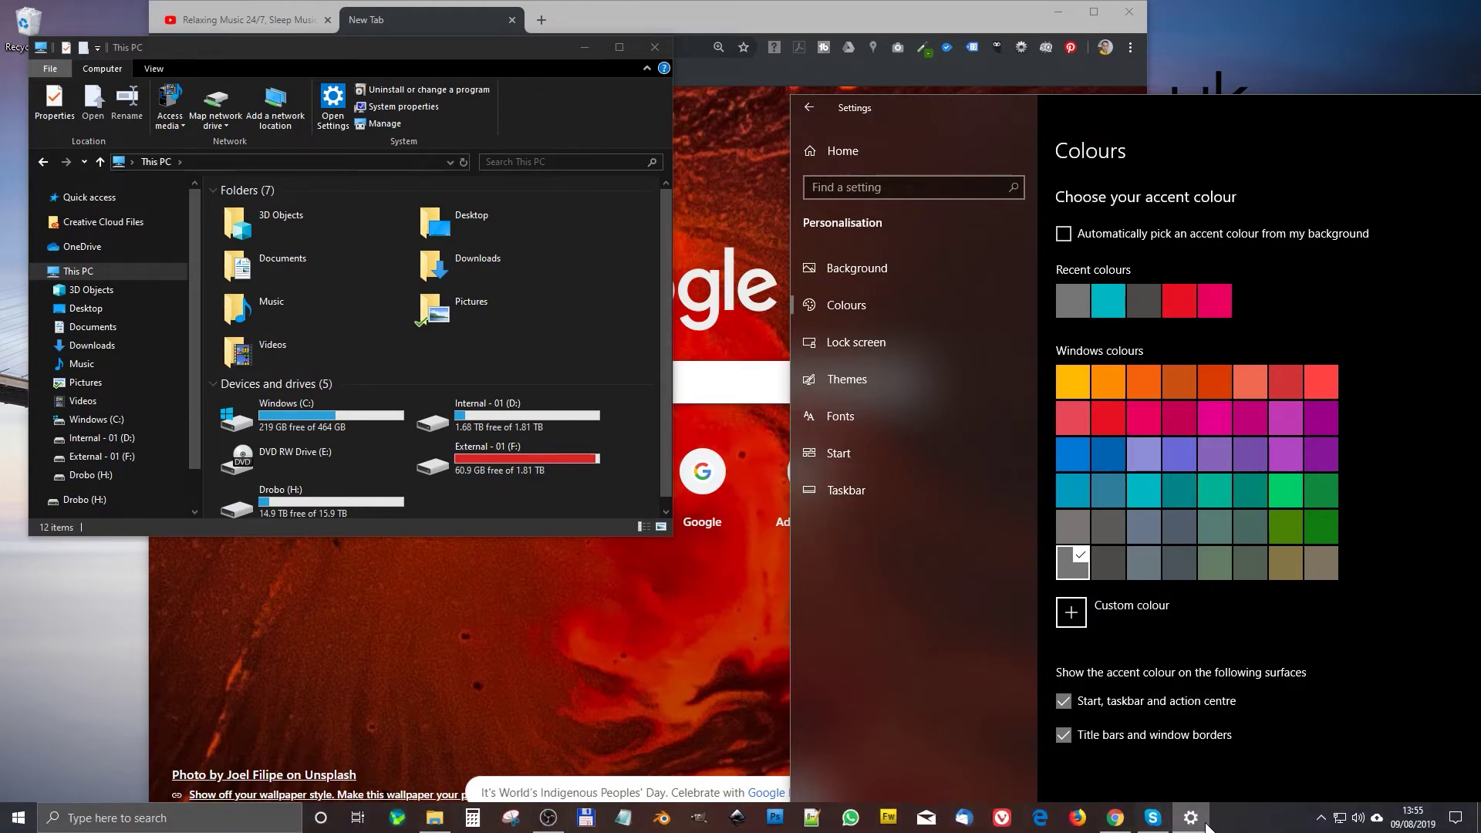
Step: Trial orange and dark green accents, preview them in Start, then return to grey
click(1101, 379)
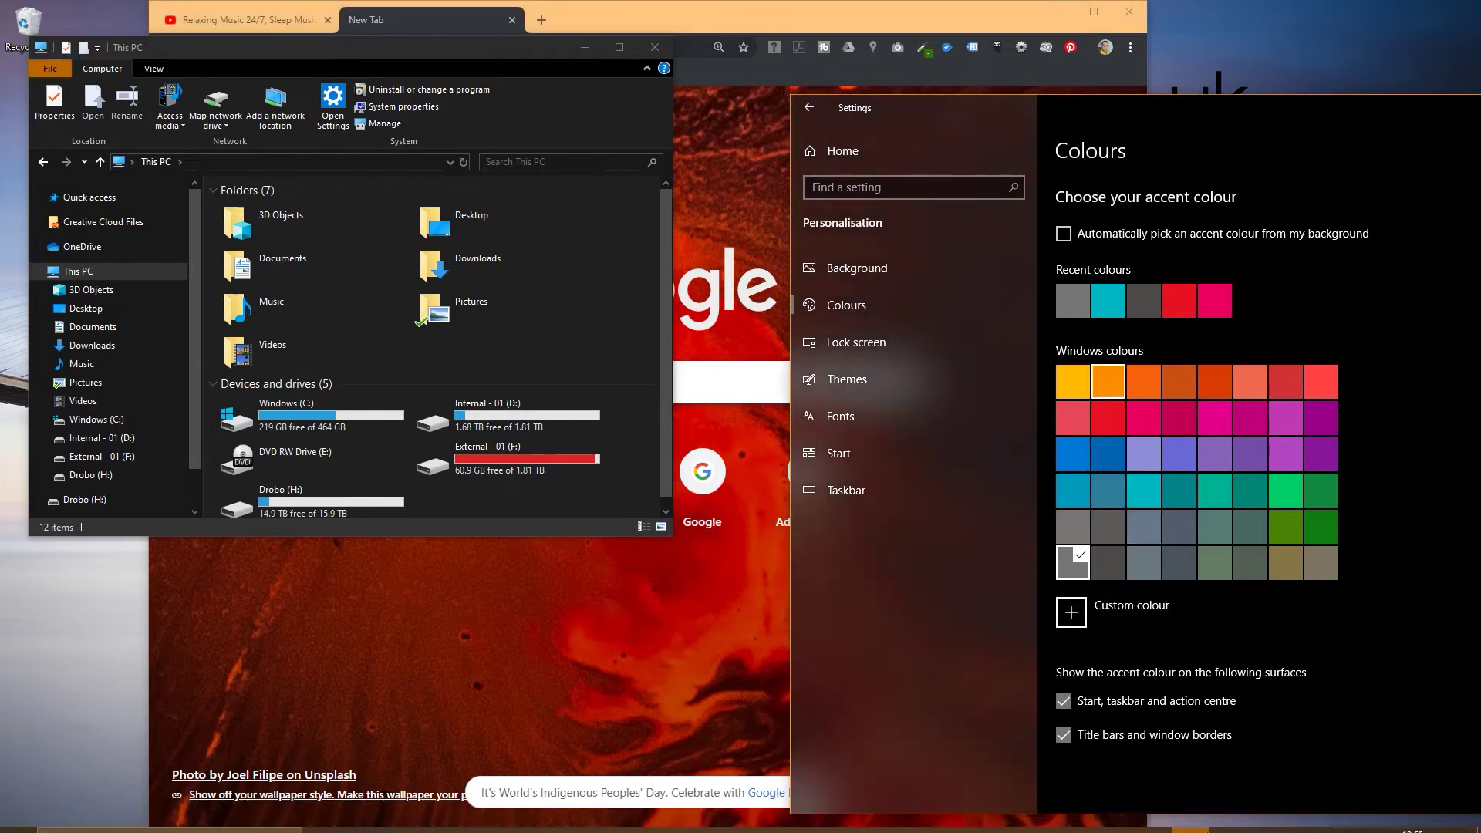
mouse_move(1116, 821)
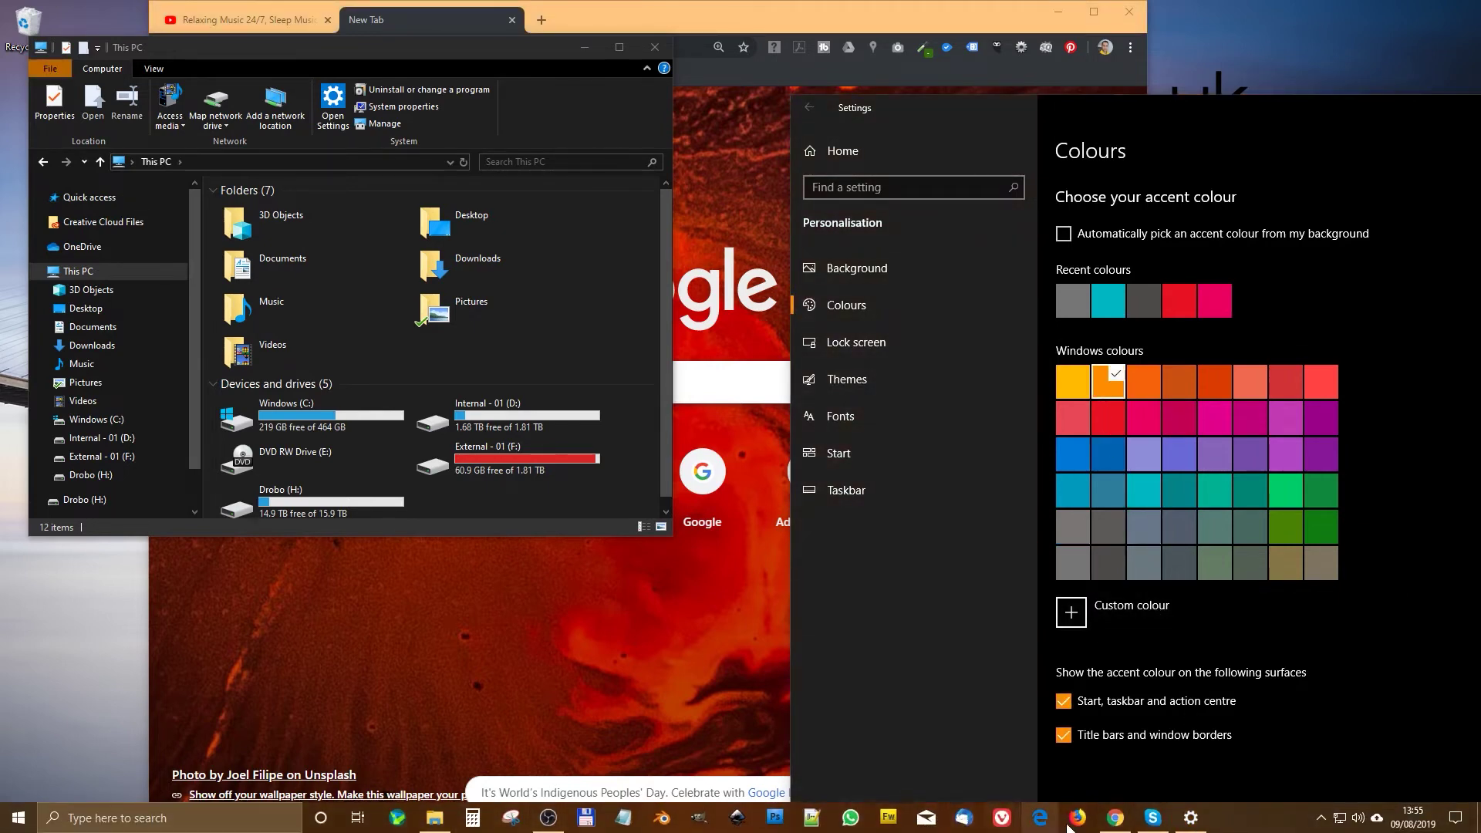
click(1308, 495)
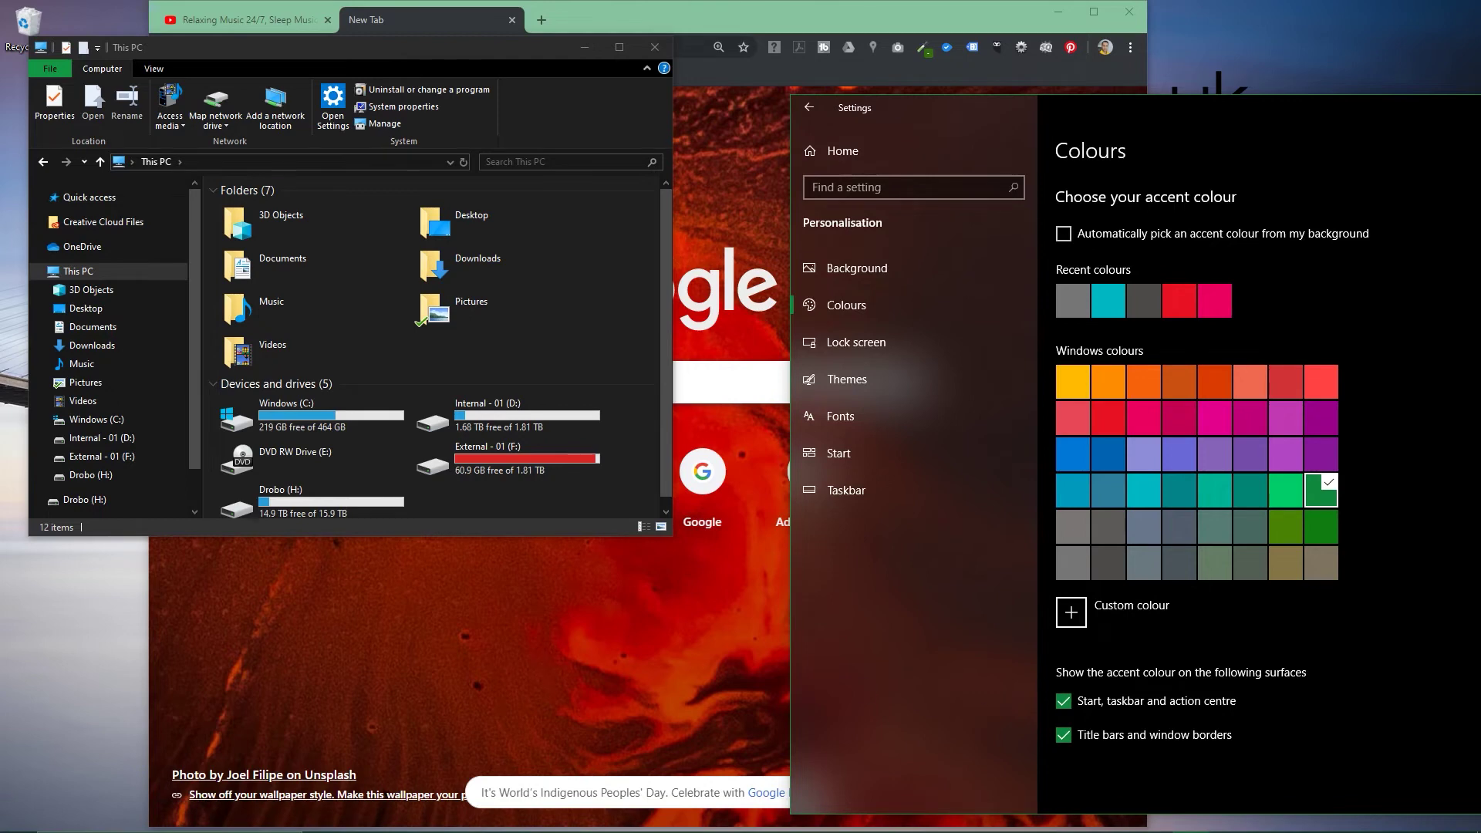
key(super)
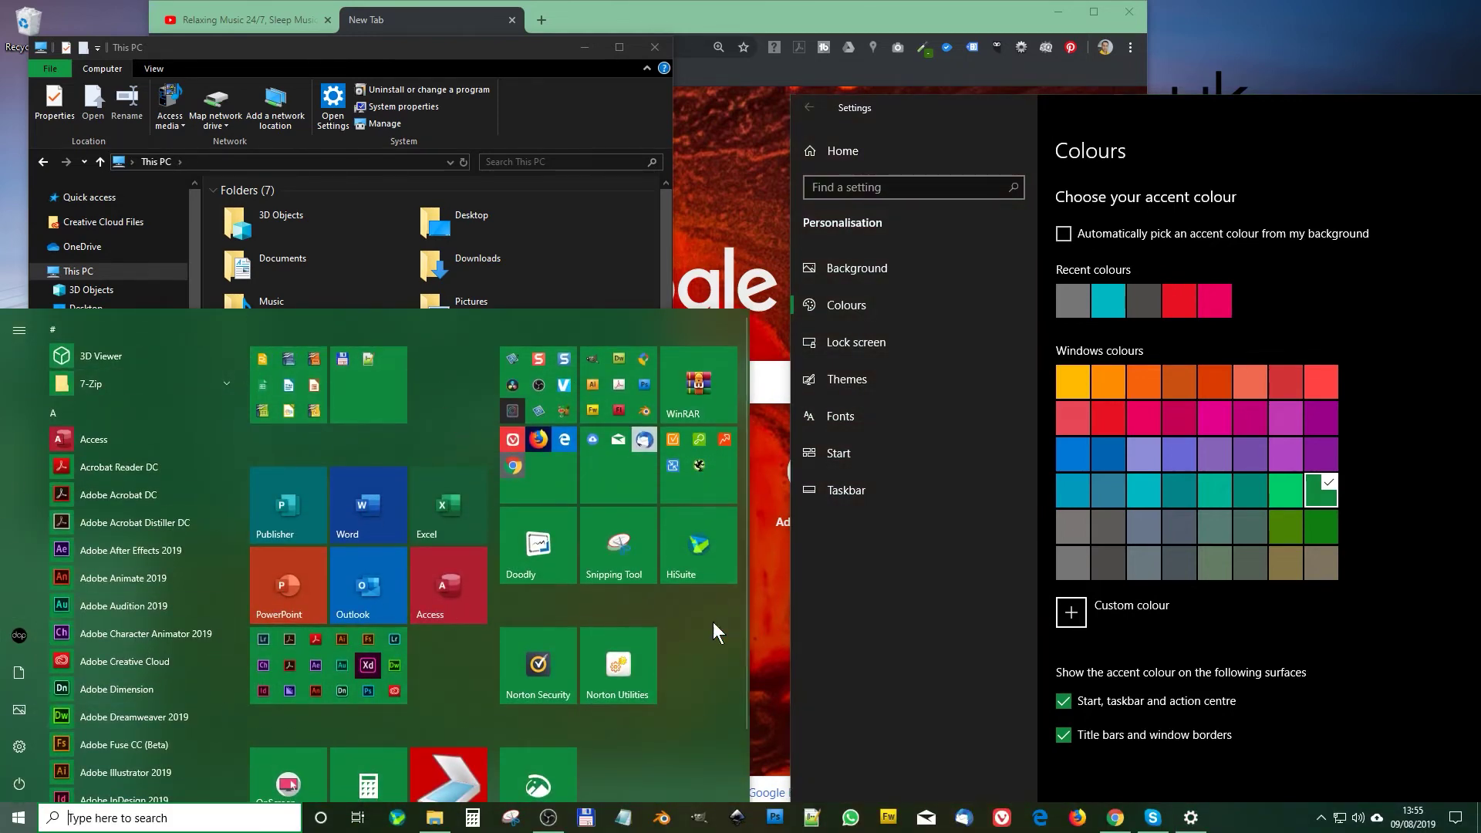
click(1089, 552)
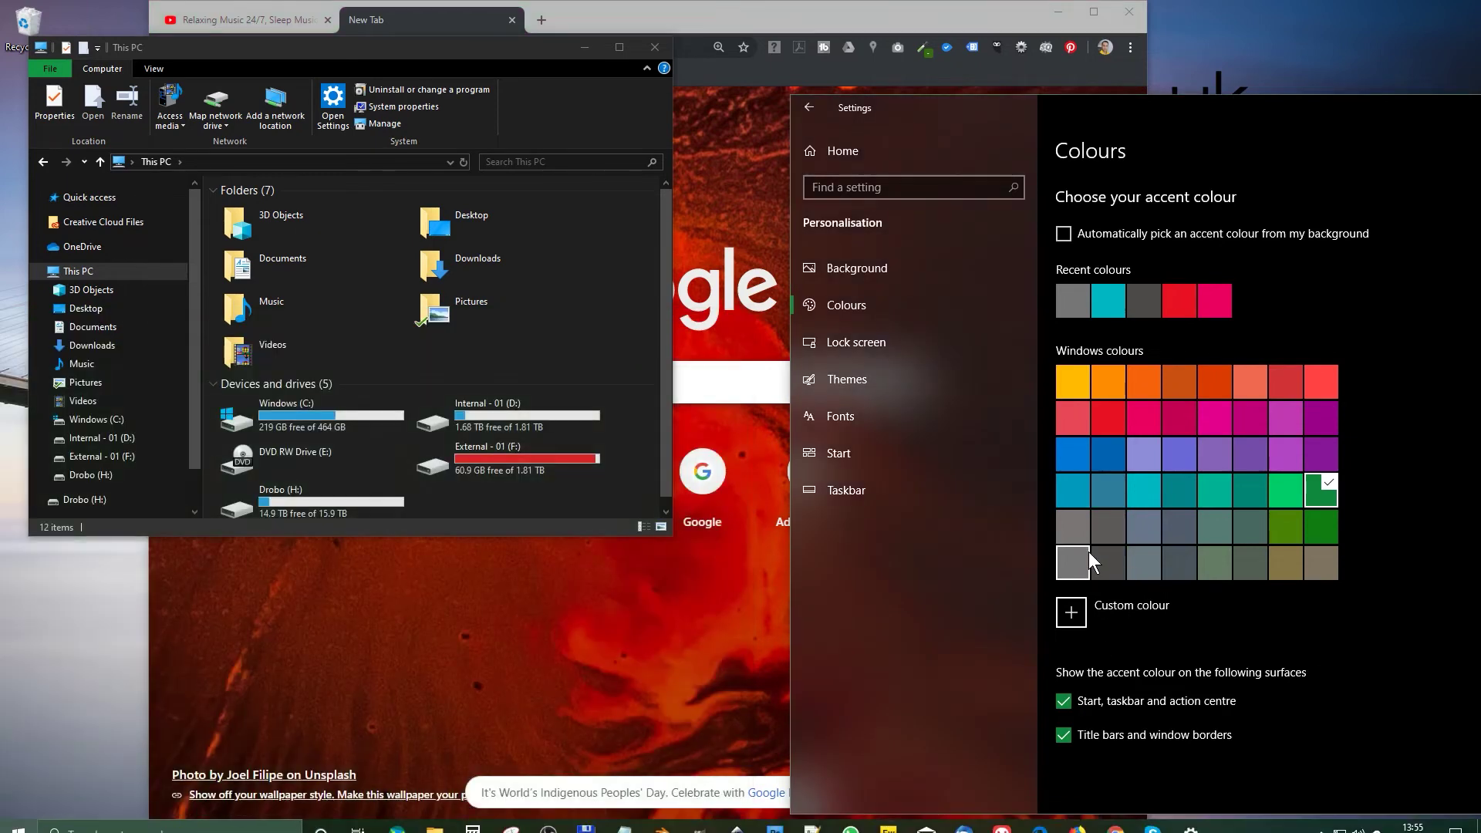
click(19, 818)
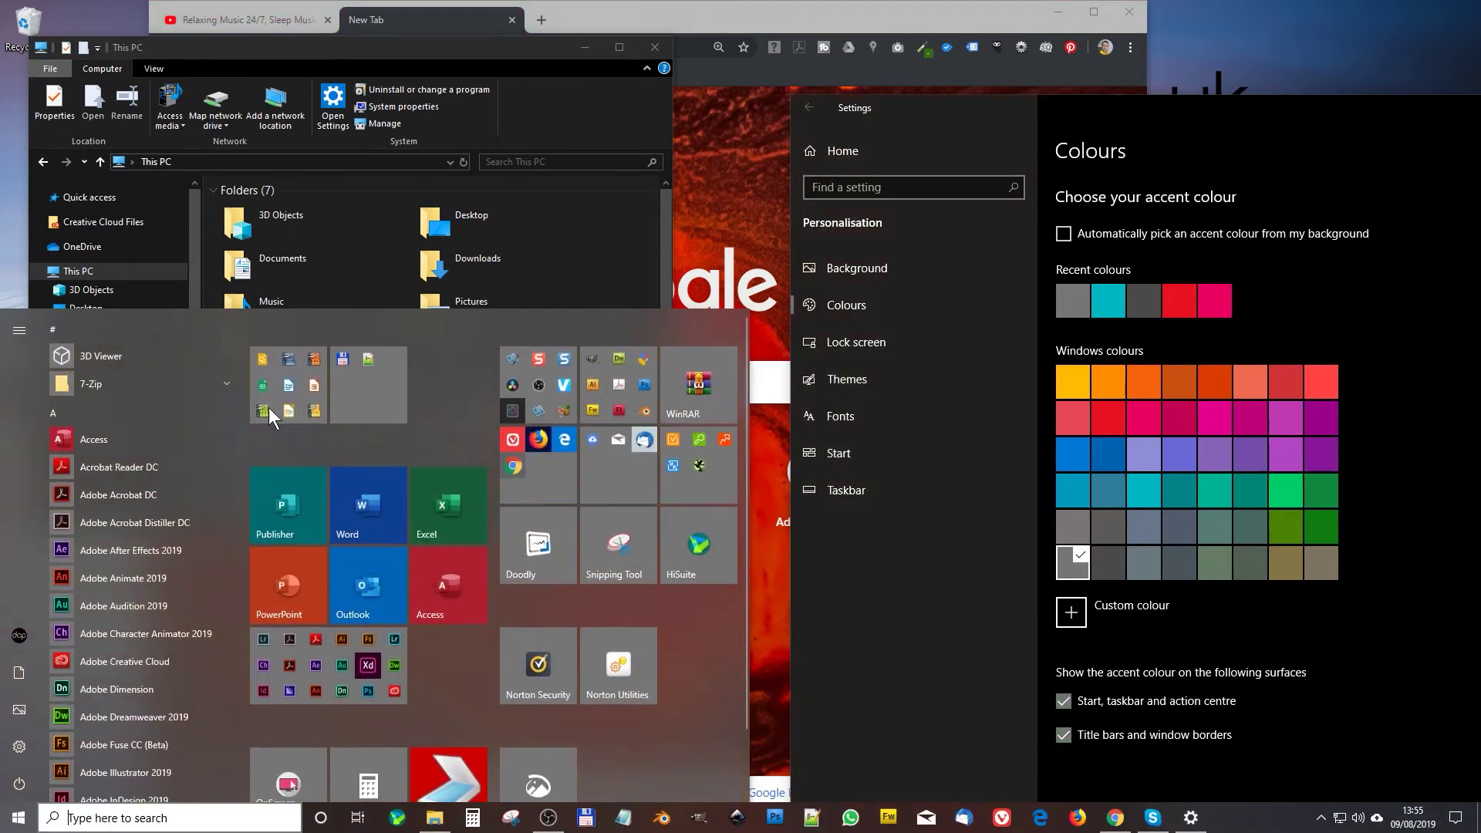
Step: Close File Explorer and Chrome, and move Settings to the screen centre
click(532, 44)
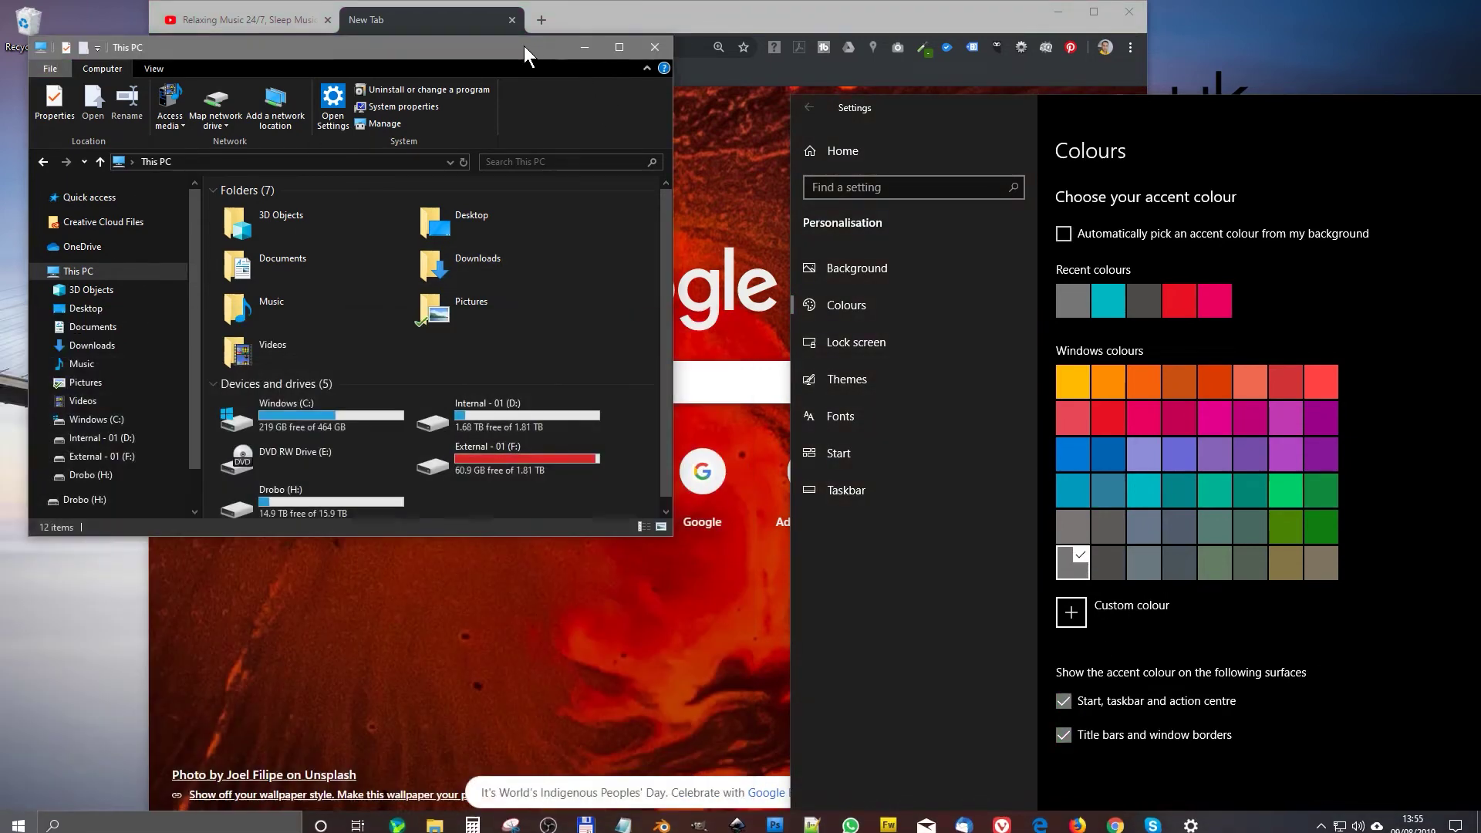
click(586, 46)
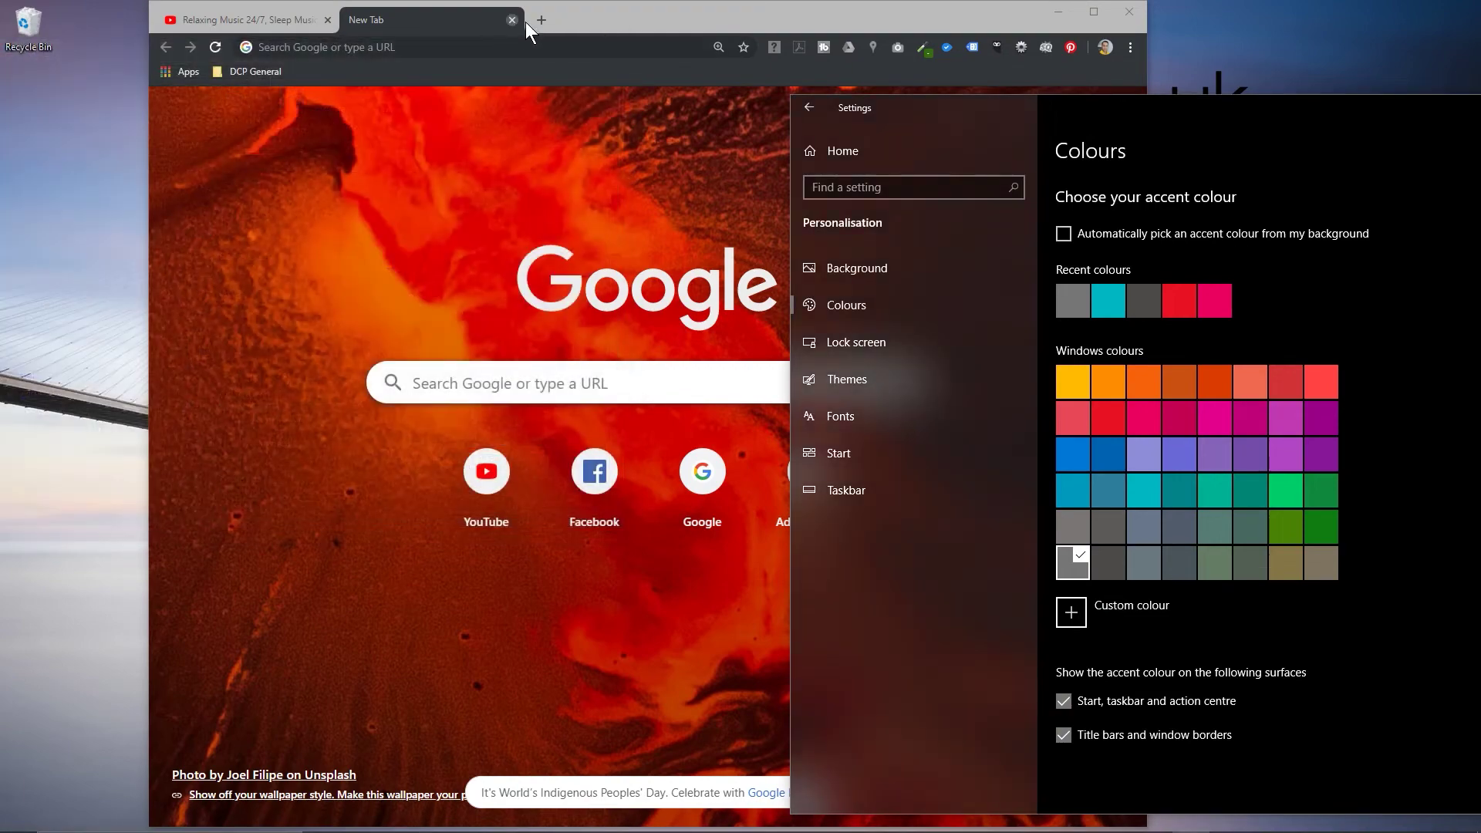
click(1121, 13)
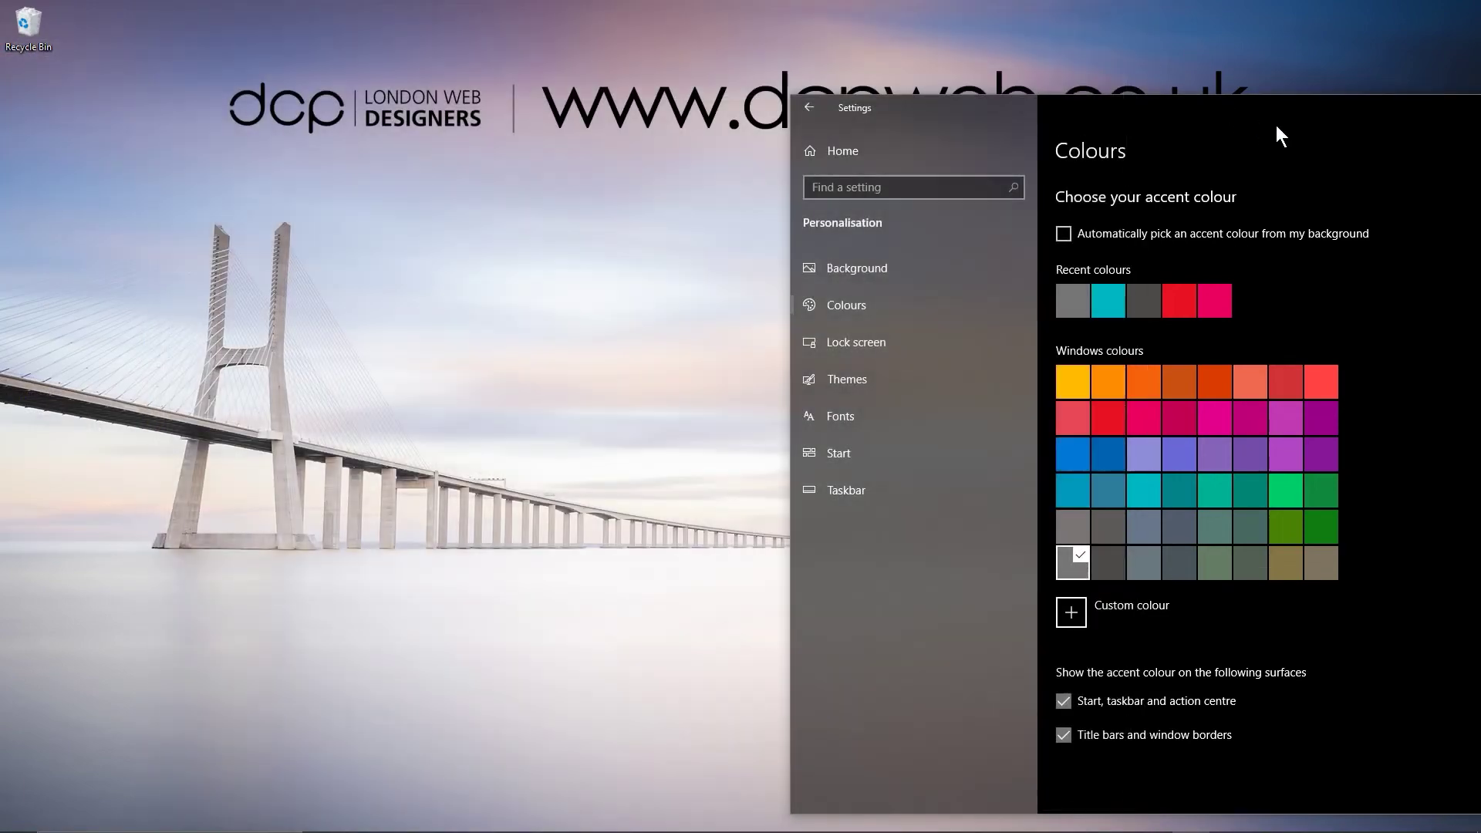
drag(1377, 112, 892, 107)
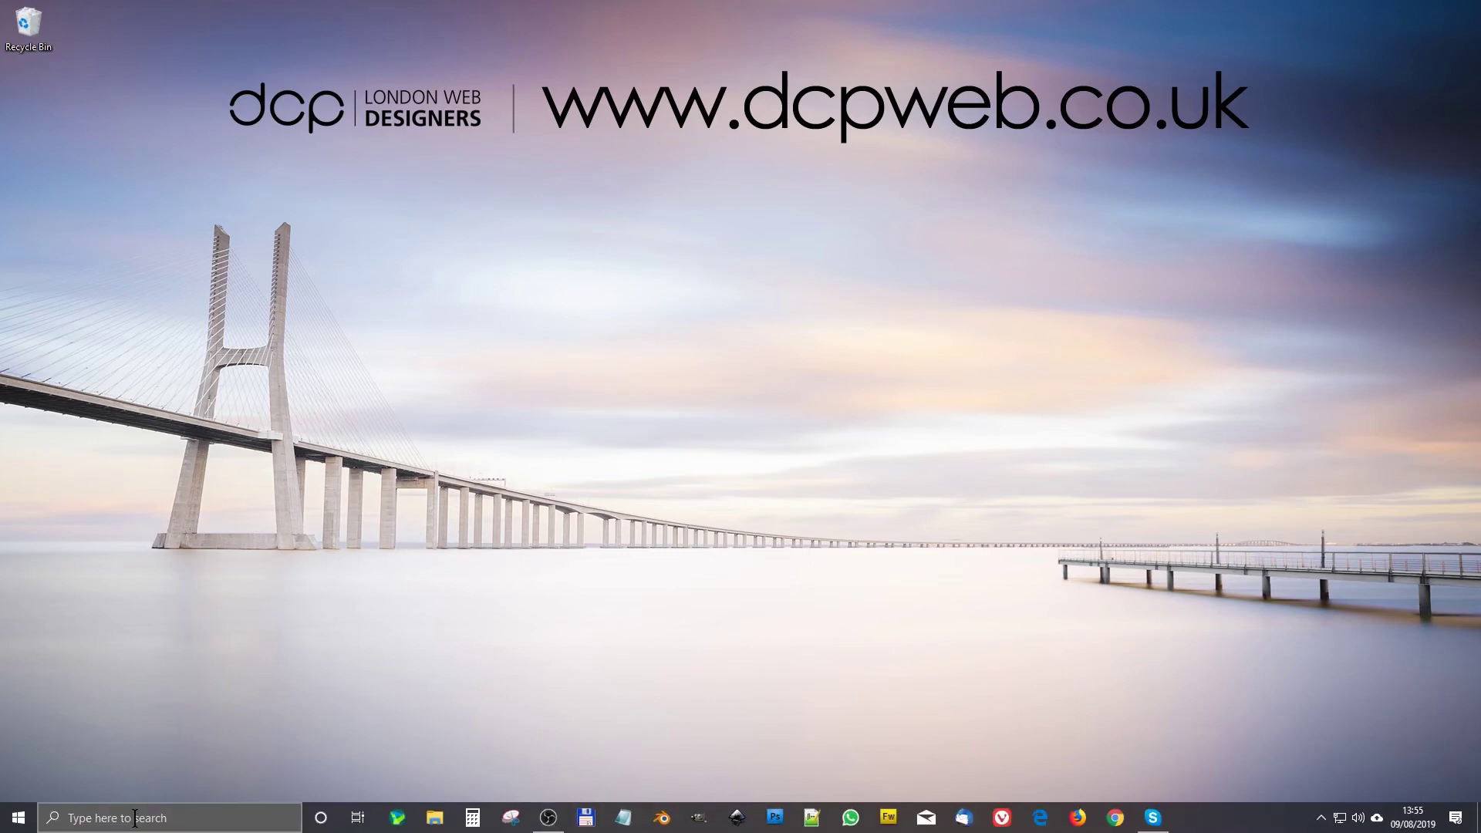
click(136, 817)
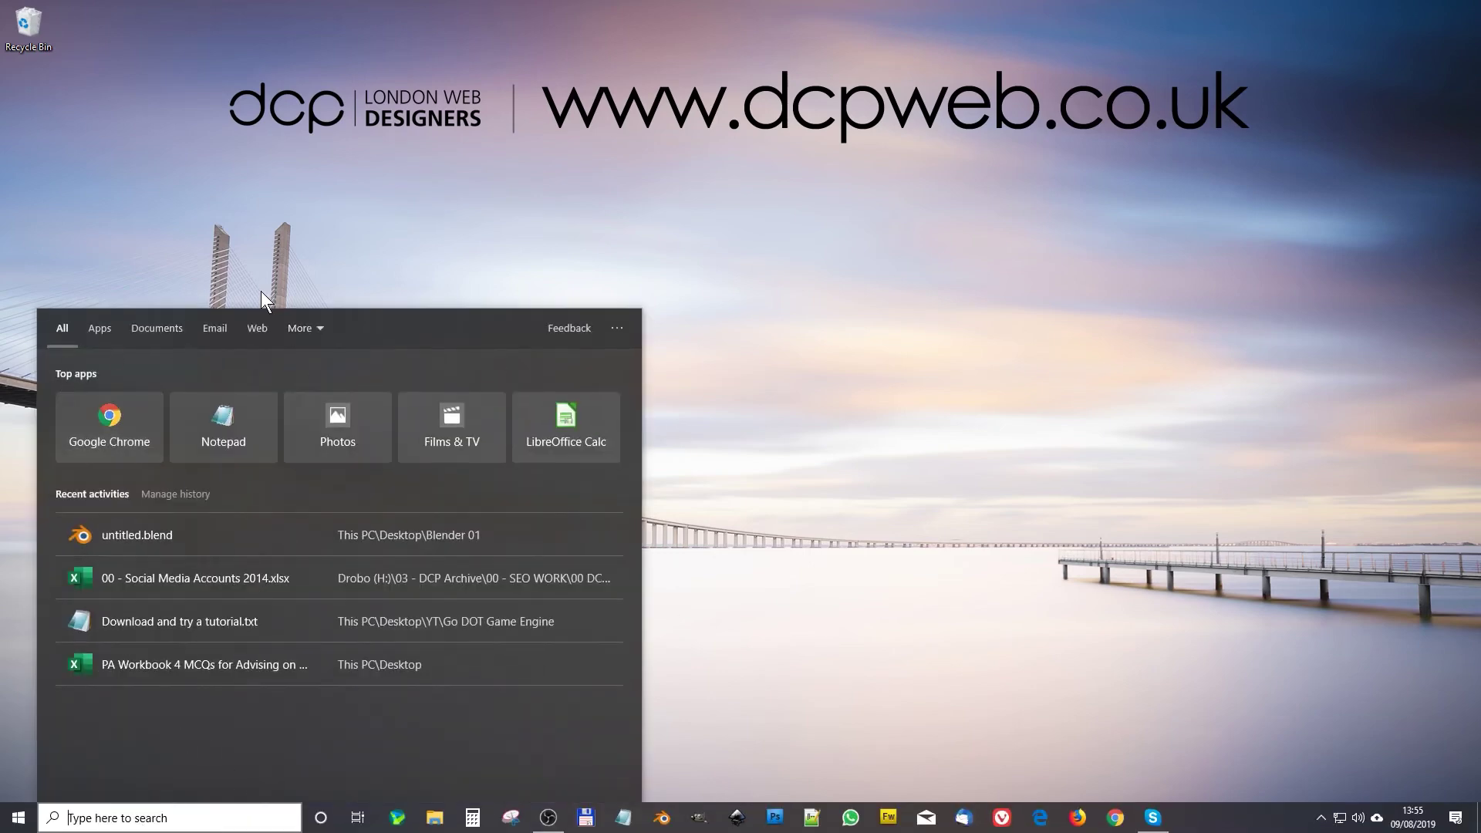